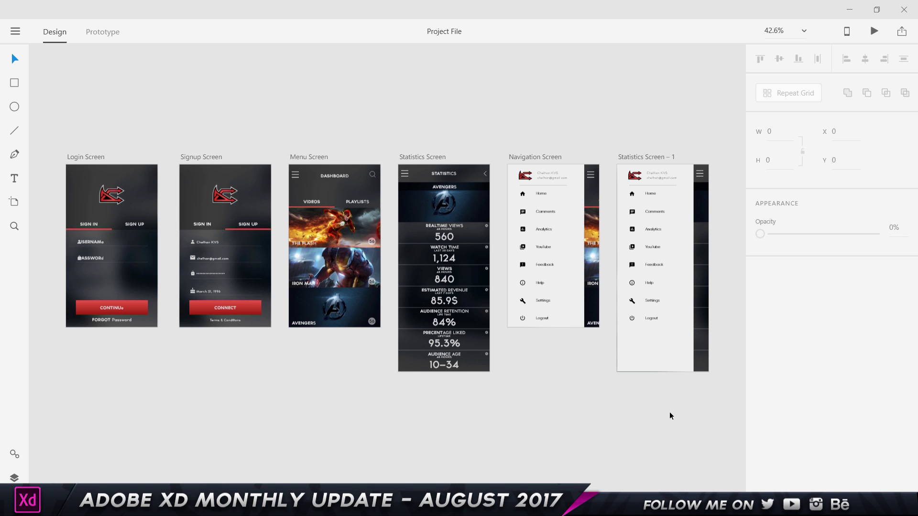
Step: Show the Assets panel and select all contents of the Login Screen artboard at 94% zoom
left_click(14, 456)
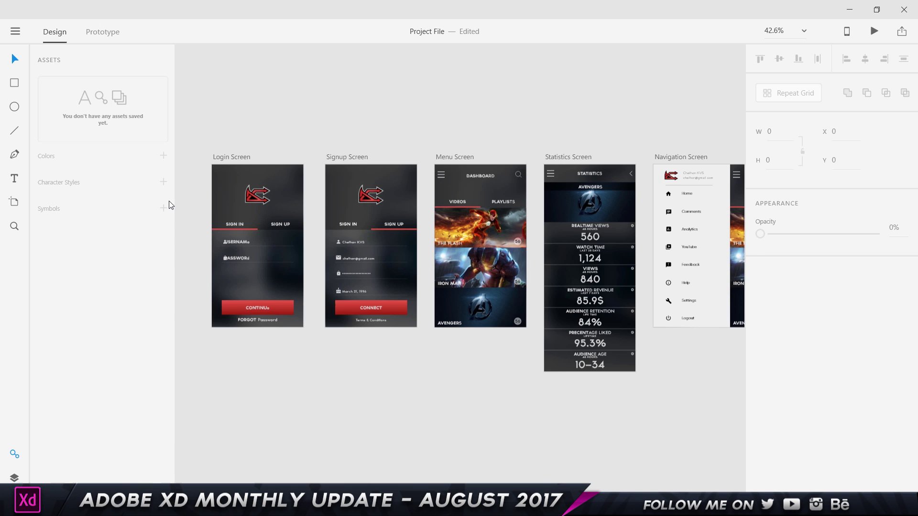
scroll(200, 190, "up", 3)
scroll(225, 66, "up", 2)
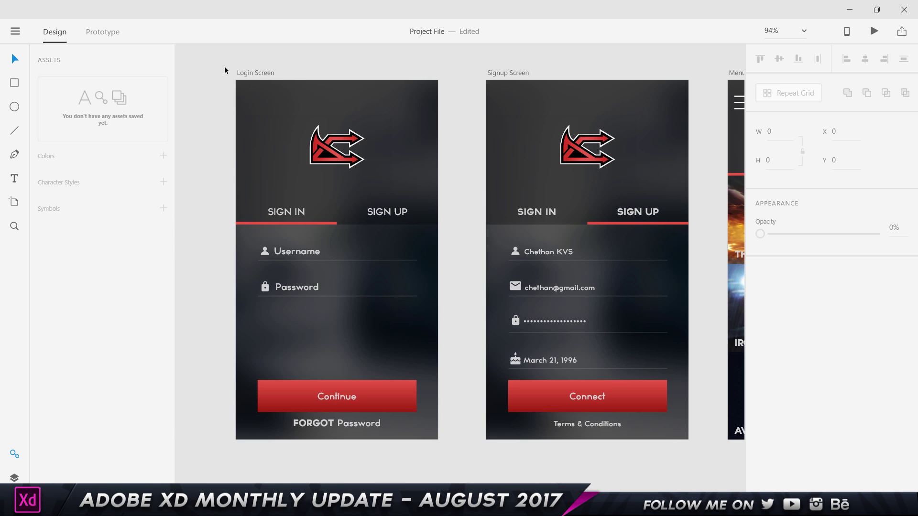
left_click_drag(212, 60, 459, 474)
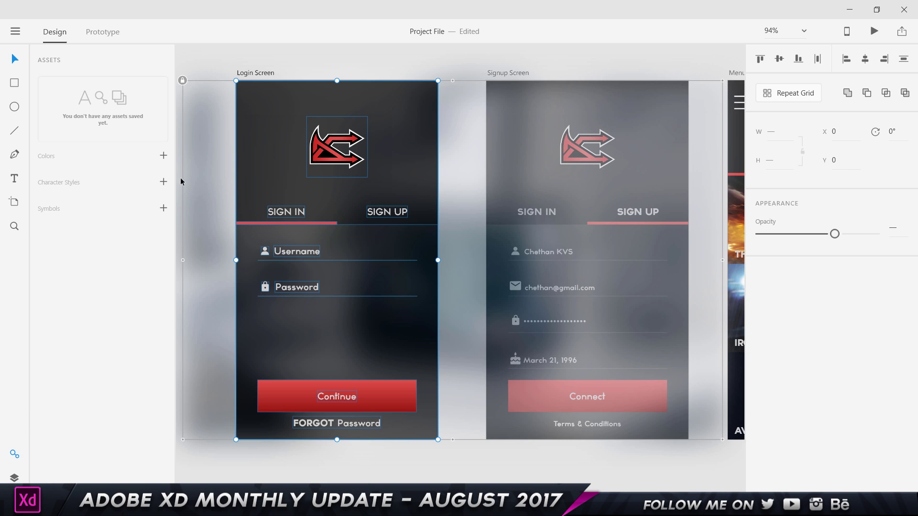
Step: Add the five colours and the ExtraBold and SemiBold 15pt Typograph Pro character styles to Assets, then deselect
left_click(164, 156)
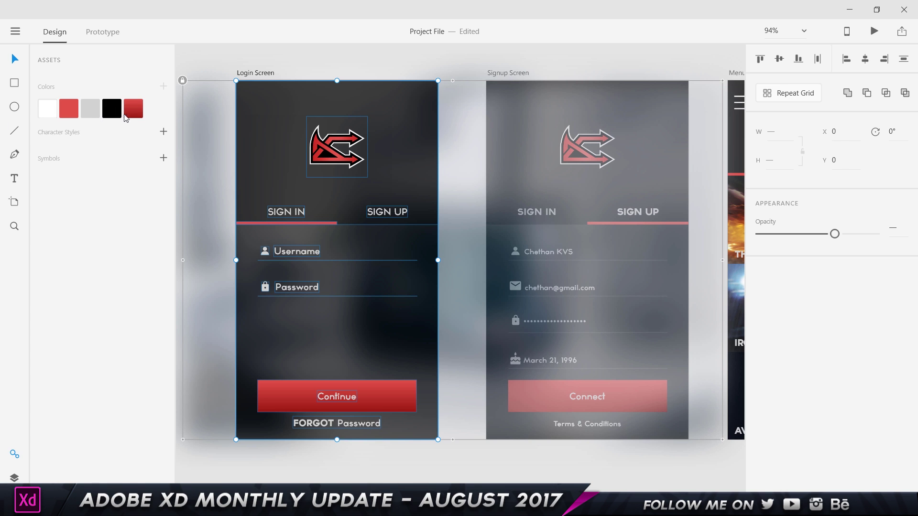
left_click(163, 132)
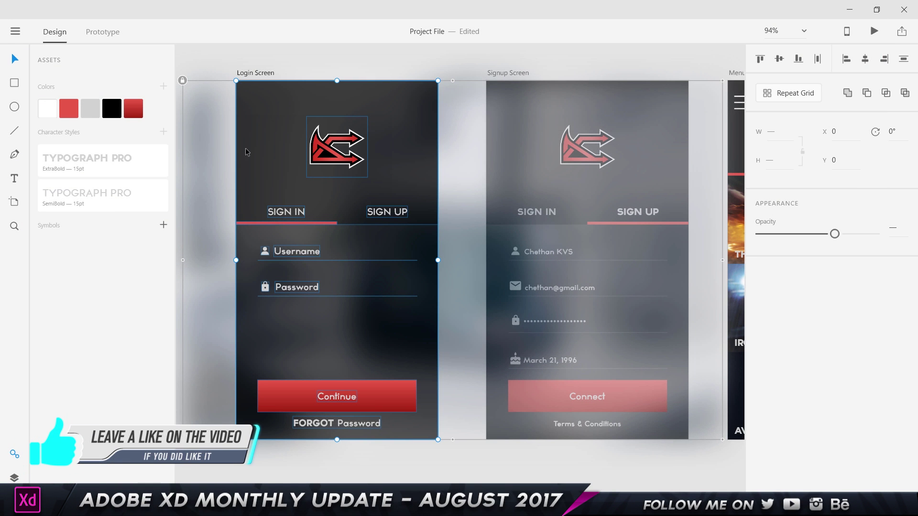
left_click(329, 60)
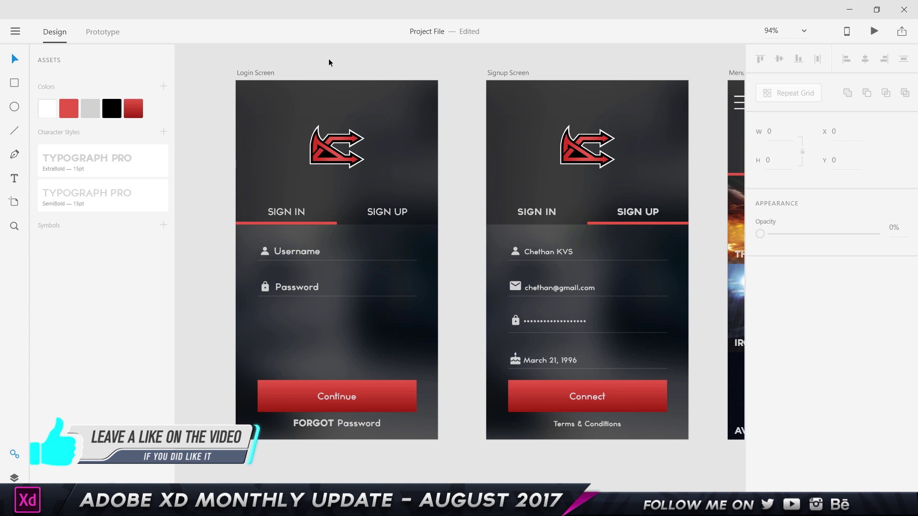
right_click(71, 105)
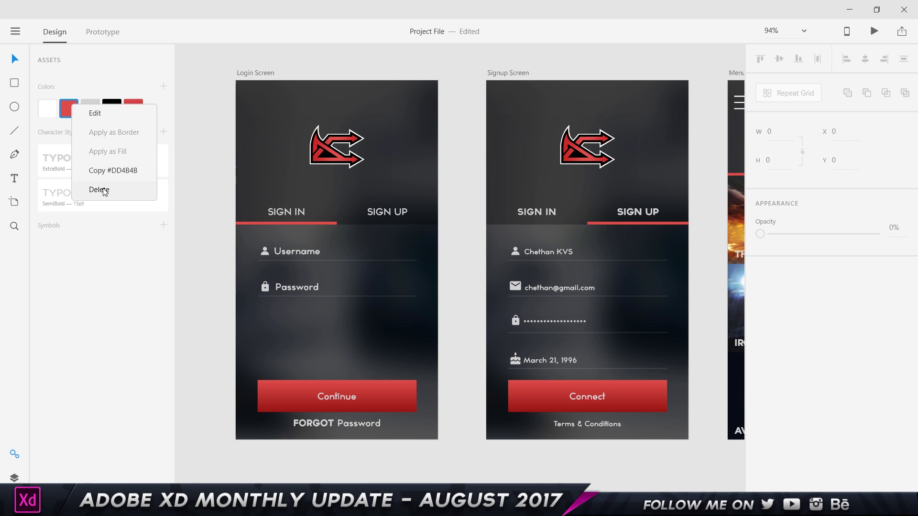
left_click(96, 114)
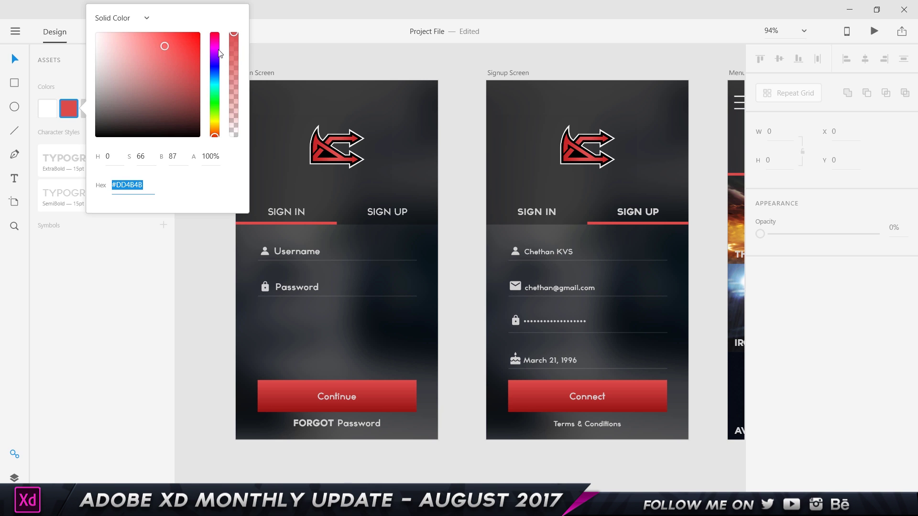
left_click_drag(217, 85, 216, 104)
left_click(317, 56)
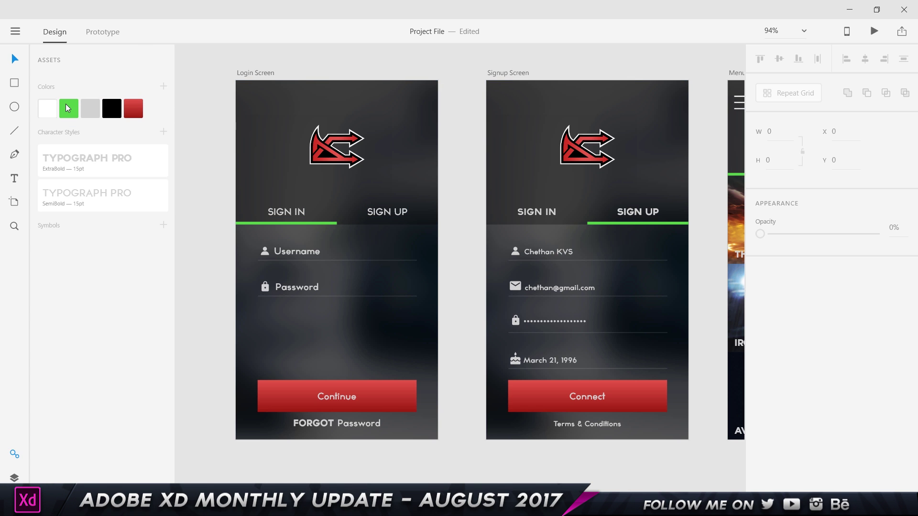
left_click_drag(627, 135, 297, 145)
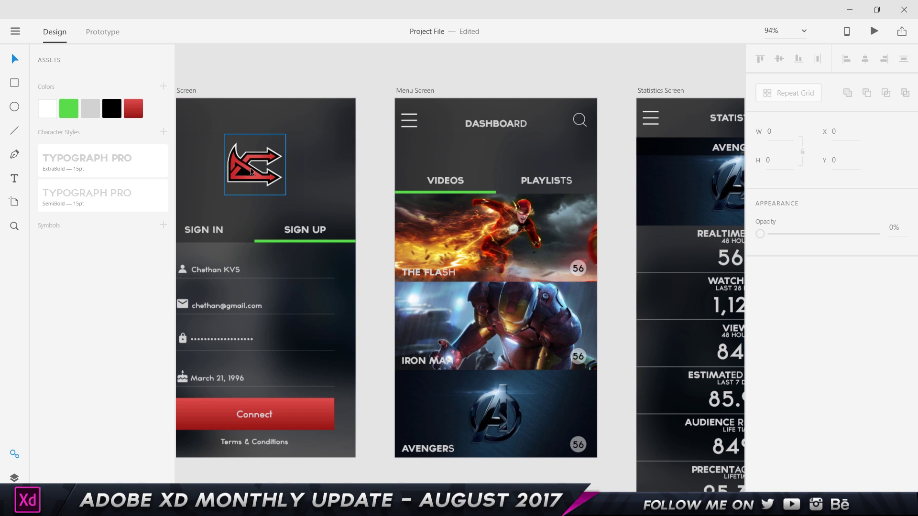
left_click_drag(233, 199, 526, 175)
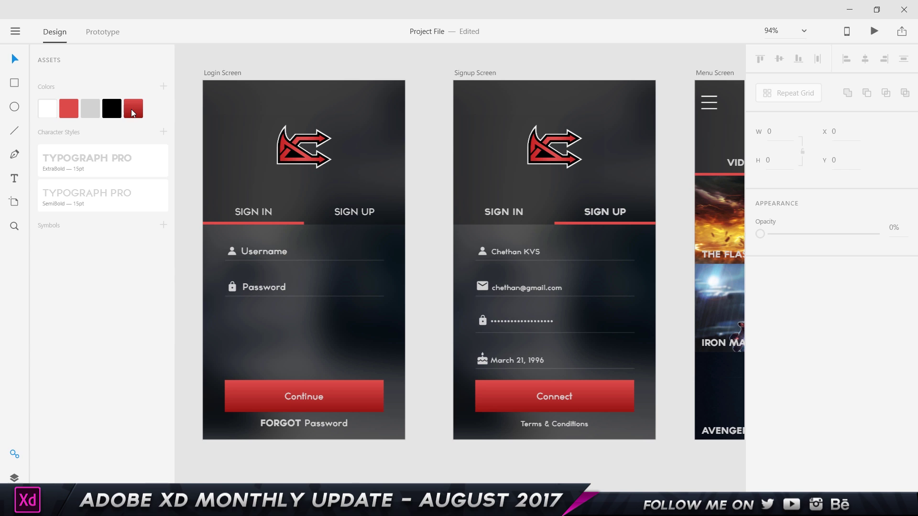
left_click(330, 398)
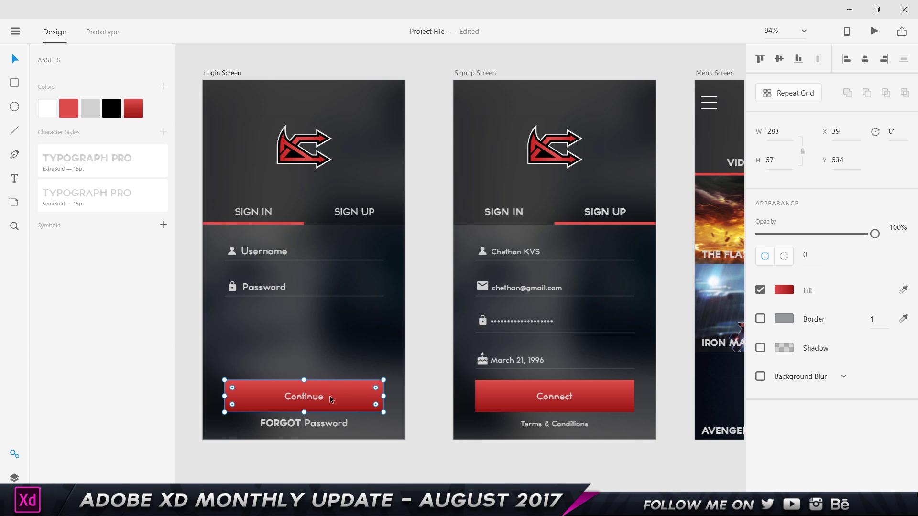
right_click(135, 113)
left_click(158, 118)
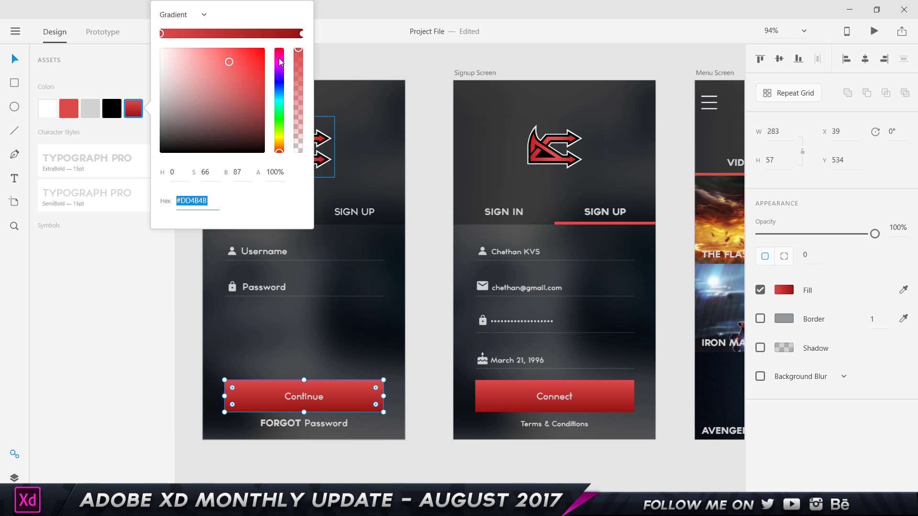
left_click_drag(279, 75, 282, 93)
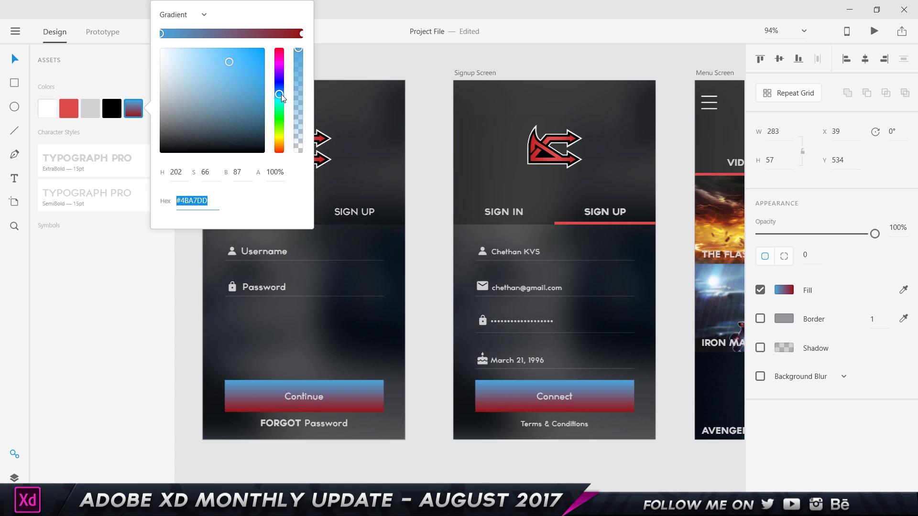
left_click(368, 443)
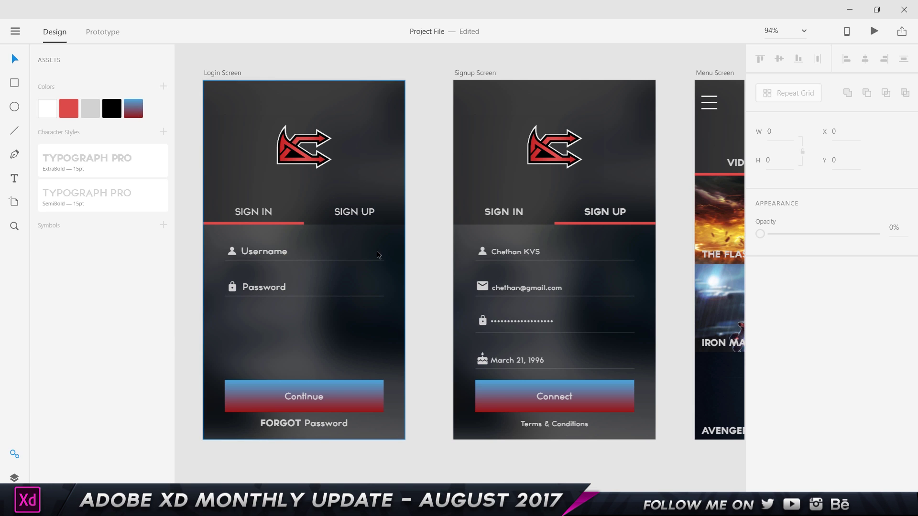
key("ctrl+z")
right_click(135, 113)
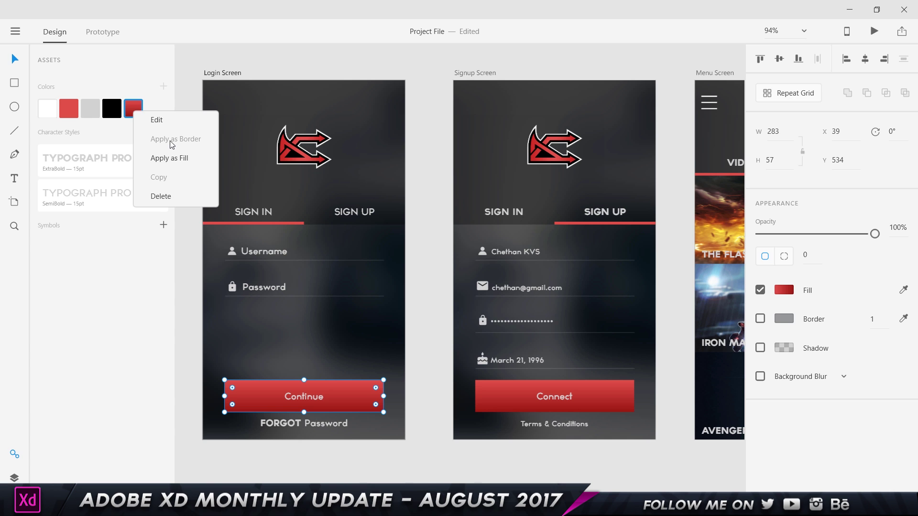
key("Escape")
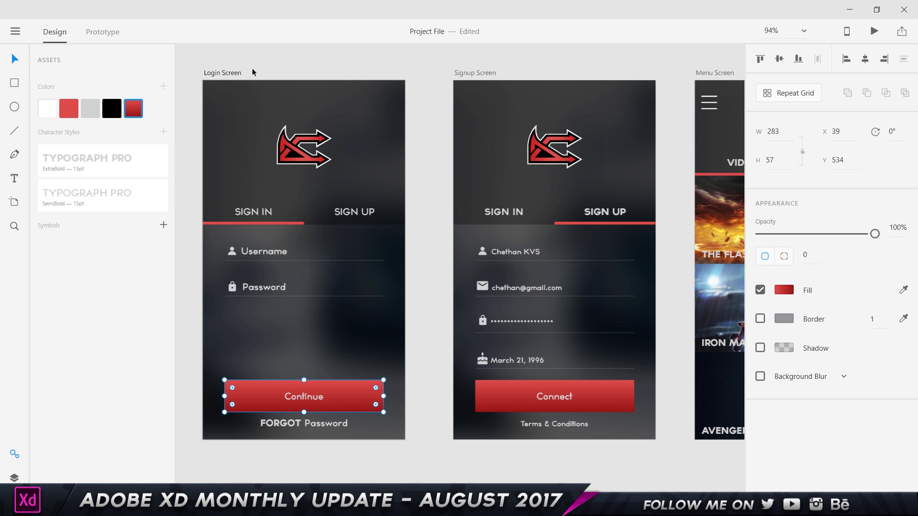
Step: Draw a circle left of the Login Screen and fill it with the saved red gradient
scroll(372, 127, "left", 5)
left_click(20, 102)
mouse_move(225, 83)
left_mouse_down()
mouse_move(263, 147)
mouse_move(299, 156)
left_mouse_up()
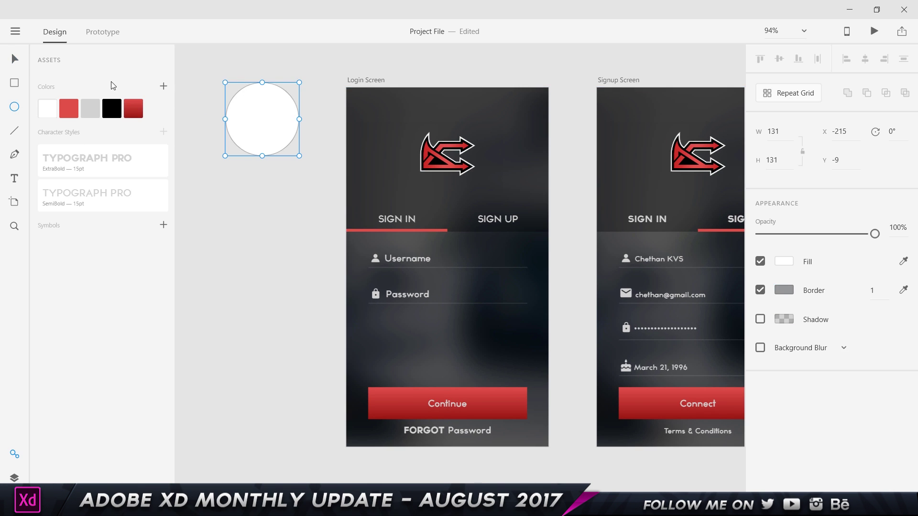
right_click(132, 106)
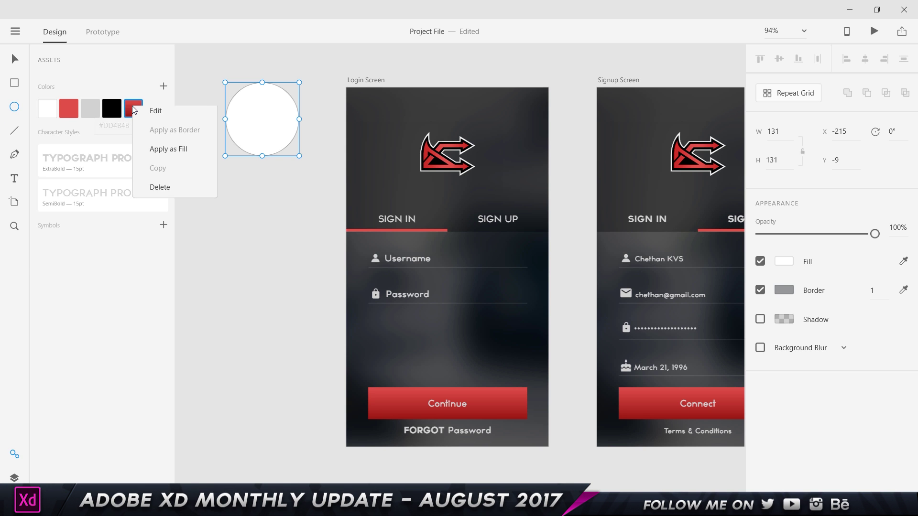
left_click(167, 153)
left_click(282, 203)
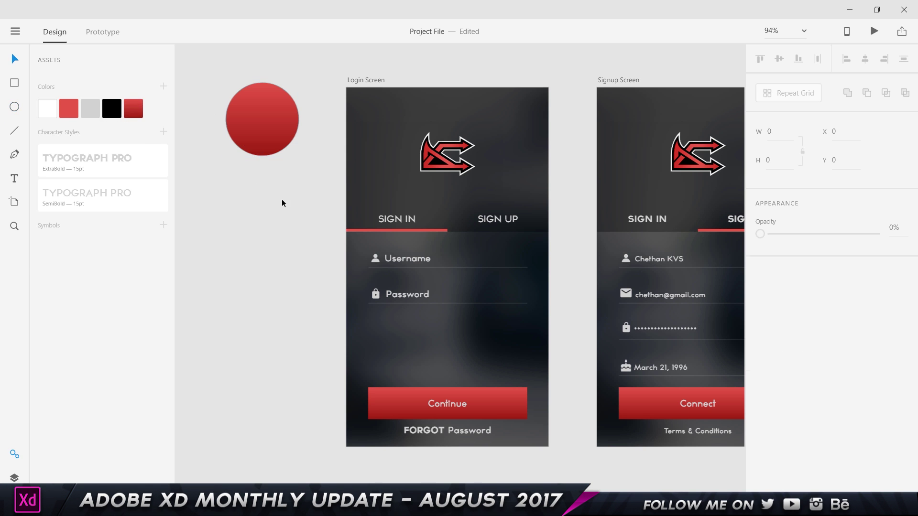
Step: Try a light grey fill and light grey border on the circle, restoring the red gradient fill
left_click(254, 104)
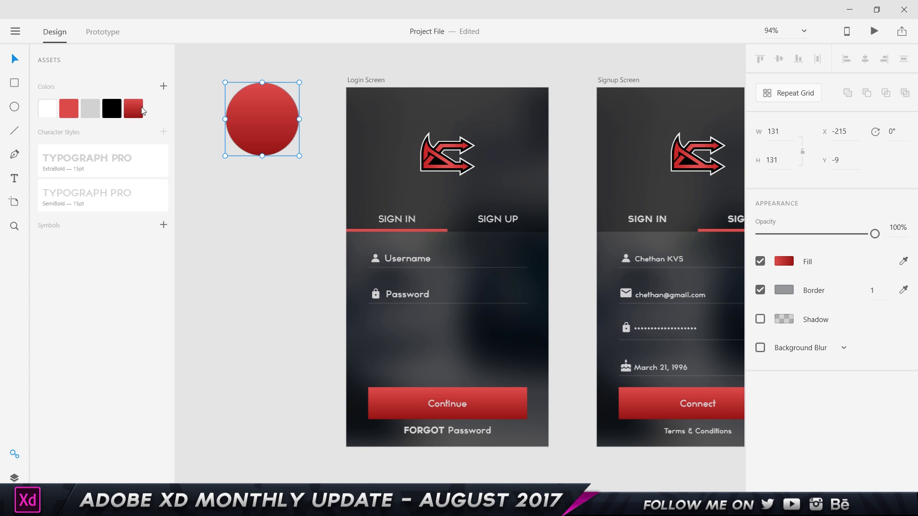
left_click(89, 109)
right_click(89, 109)
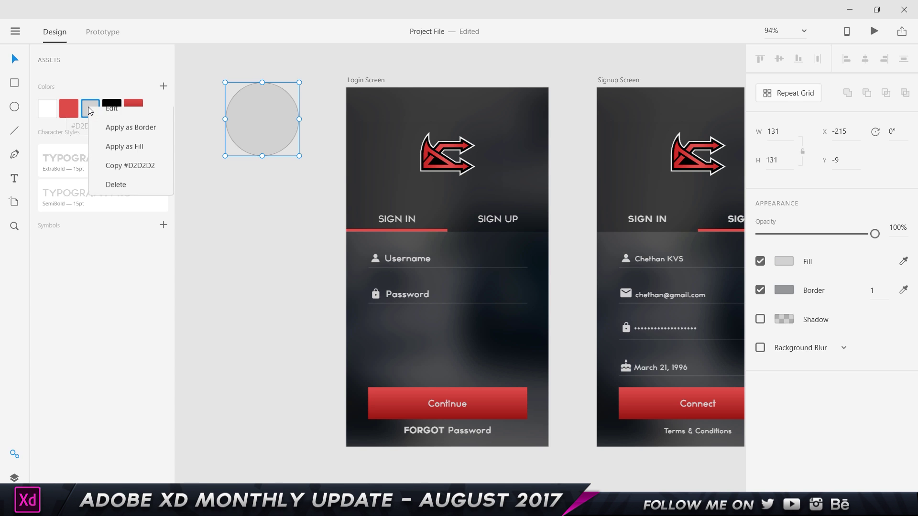
left_click(134, 138)
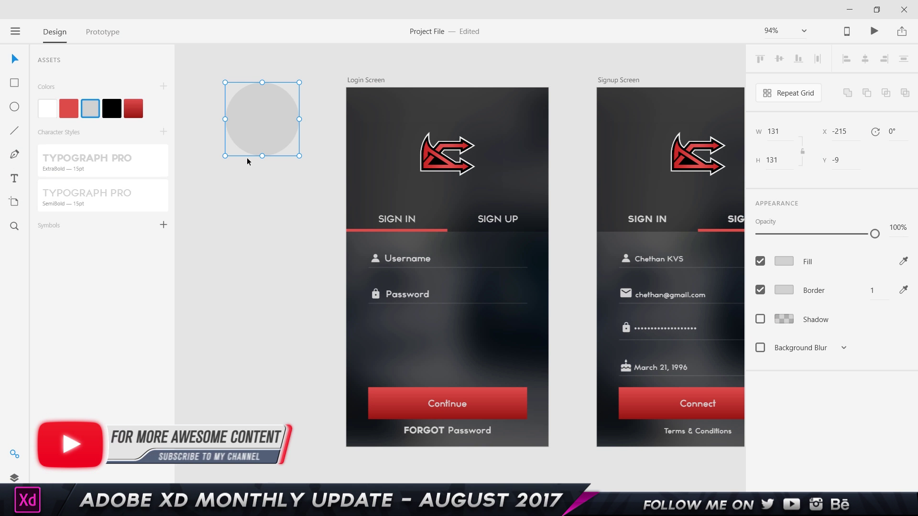
left_click(132, 106)
right_click(132, 106)
left_click(176, 153)
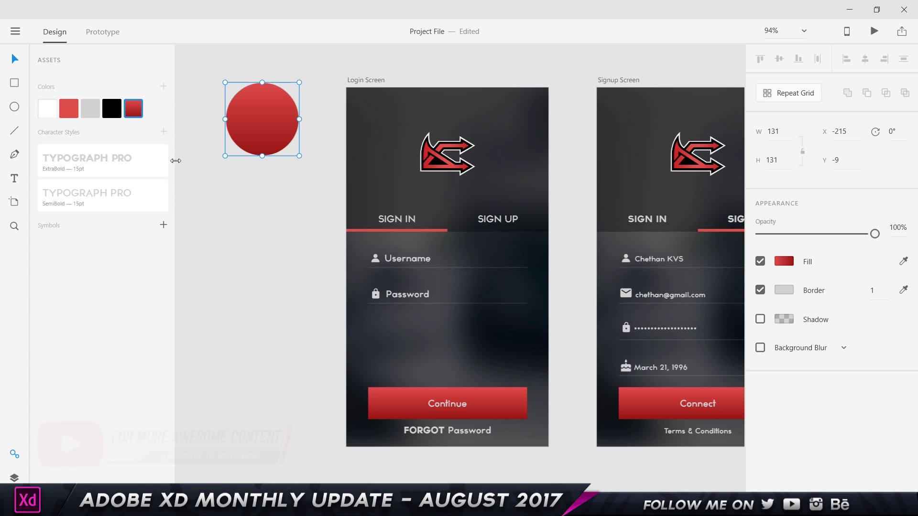
right_click(91, 110)
left_click(127, 139)
left_click(269, 200)
Step: Give the circle a black border while keeping its red gradient fill
left_click(291, 97)
right_click(110, 109)
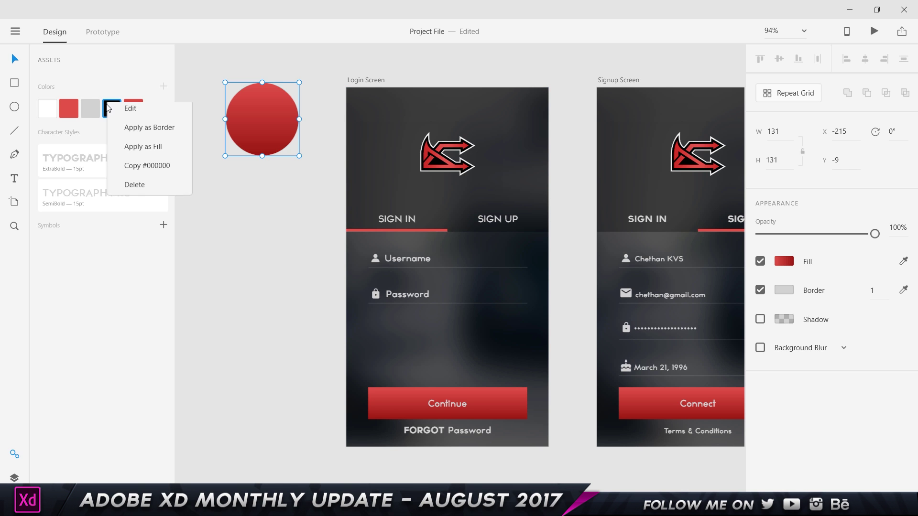
left_click(142, 150)
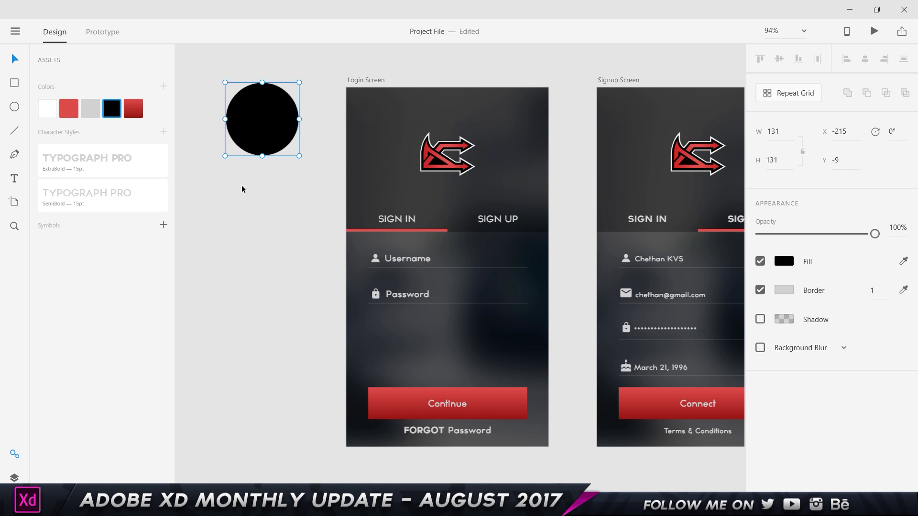
right_click(119, 109)
left_click(158, 135)
left_click(134, 108)
right_click(133, 108)
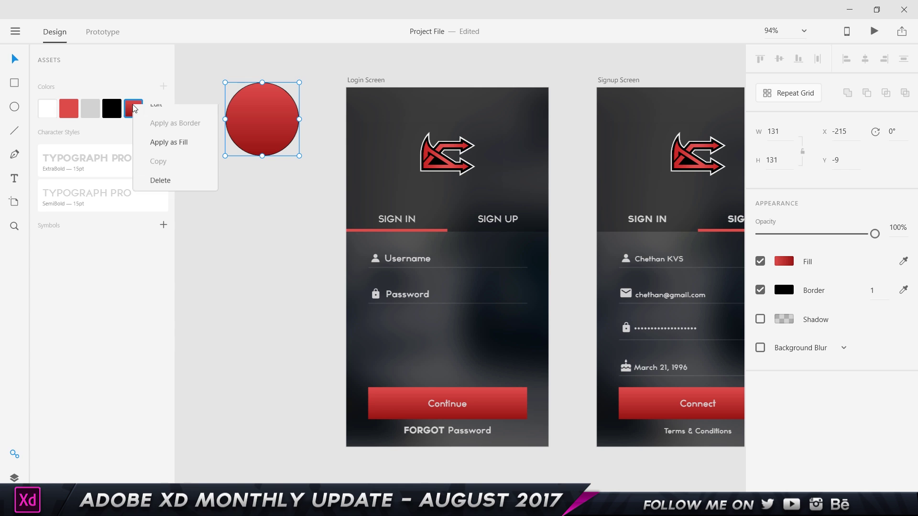
left_click(169, 142)
left_click(240, 188)
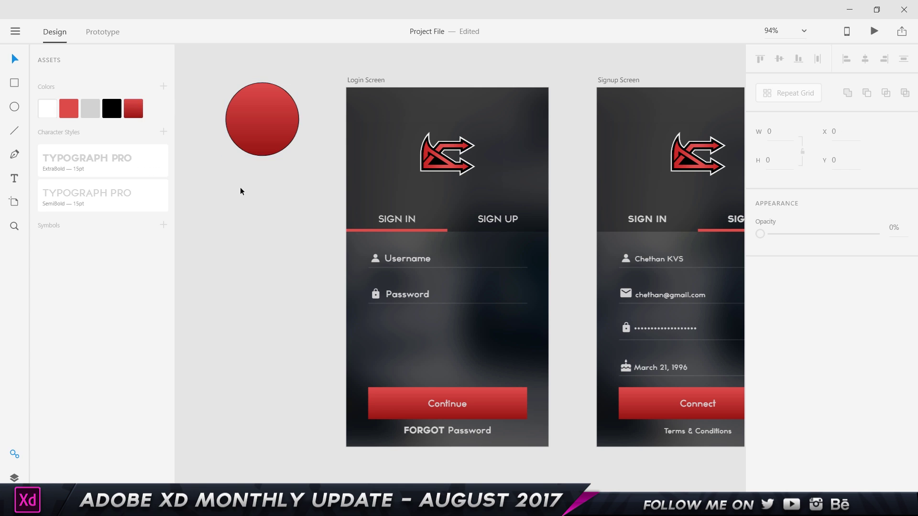
Step: Set the circle's border width to 5, then select and delete the circle
left_click(283, 90)
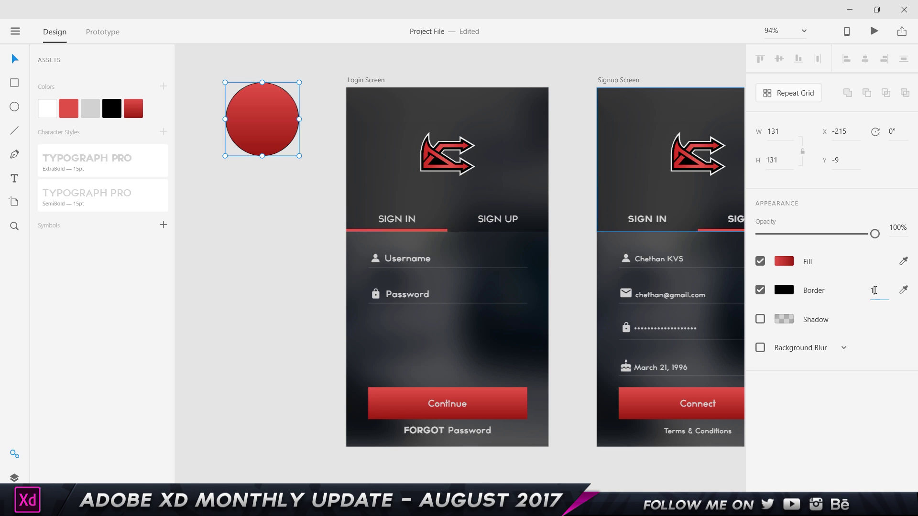
double_click(874, 291)
type("5")
key("Return")
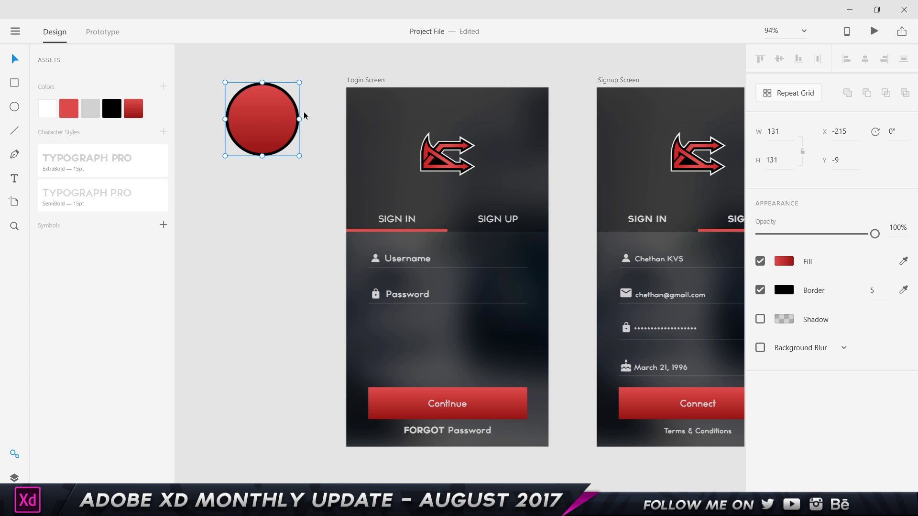
left_click_drag(302, 187, 214, 67)
key("Delete")
Step: Test a black copy of the SIGN UP label with the ExtraBold style, then undo it
left_click_drag(467, 140, 405, 124)
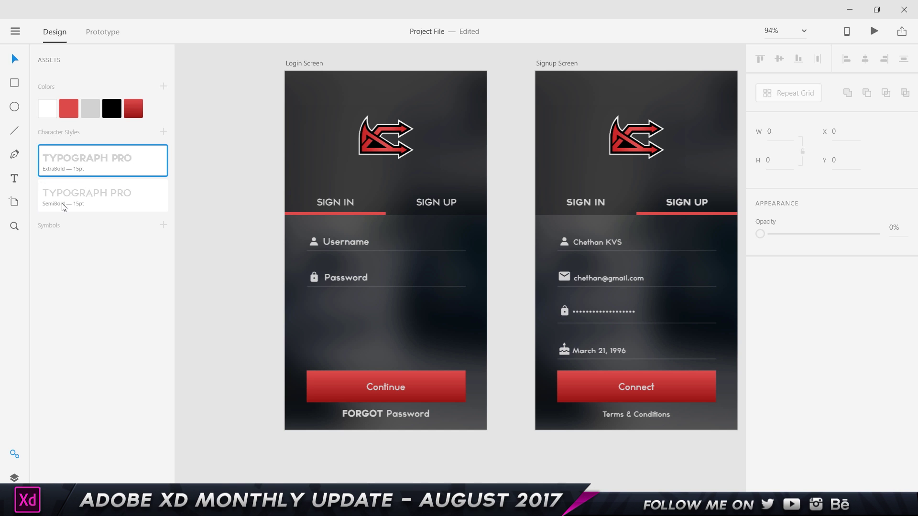
scroll(197, 219, "left", 3)
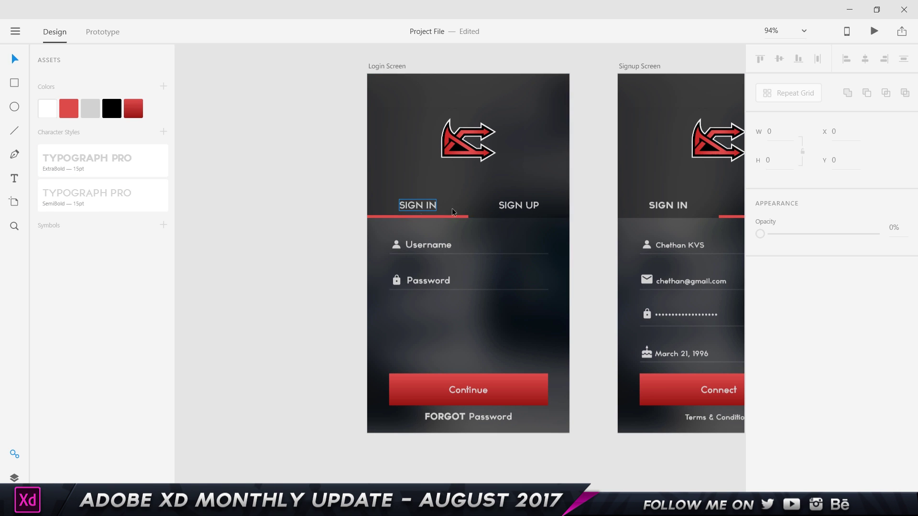
left_click(521, 207)
left_click_drag(469, 211, 273, 239)
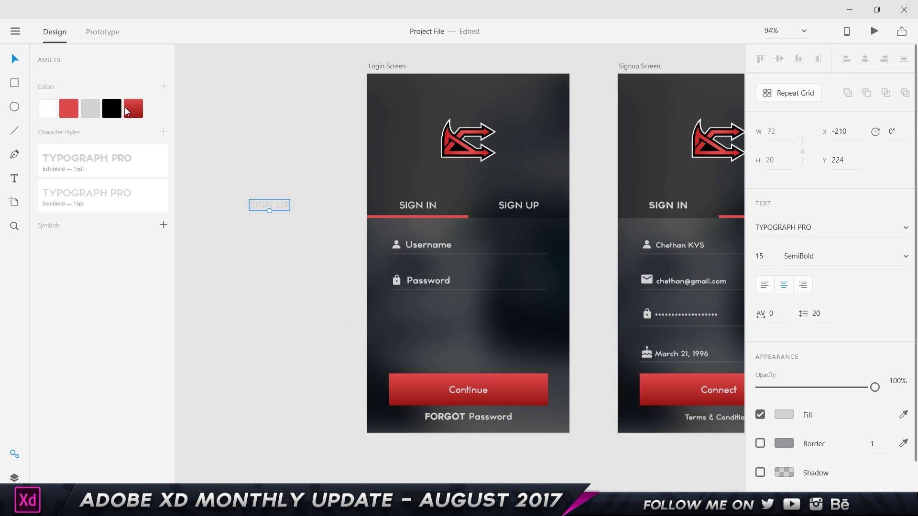
left_click(112, 108)
left_click(288, 271)
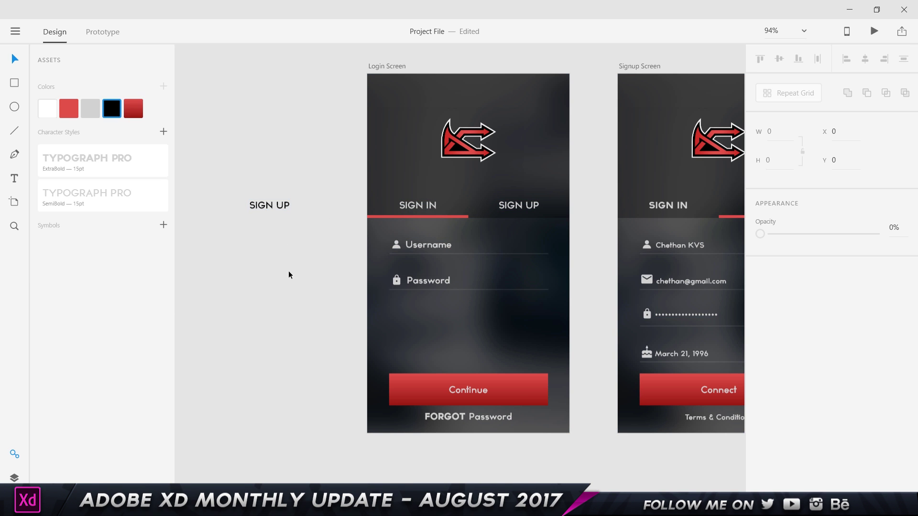
left_click(260, 206)
scroll(261, 206, "up", 3)
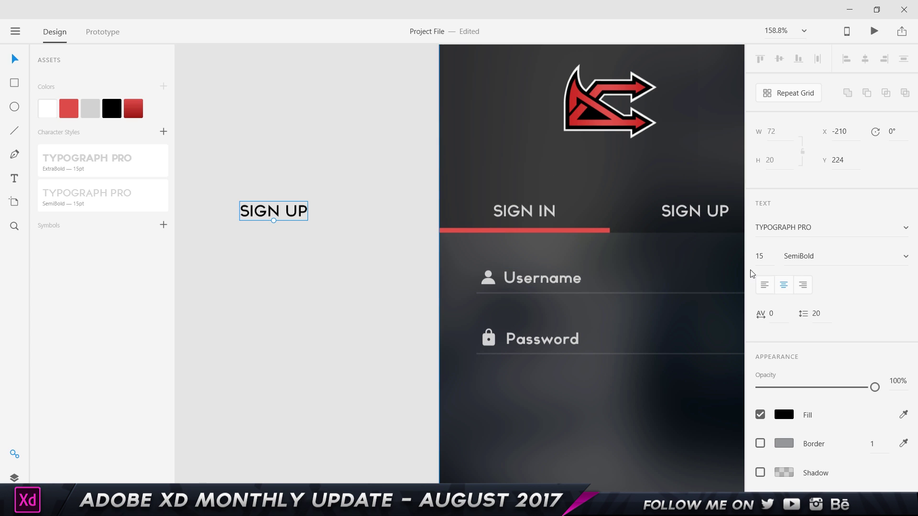
left_click(96, 154)
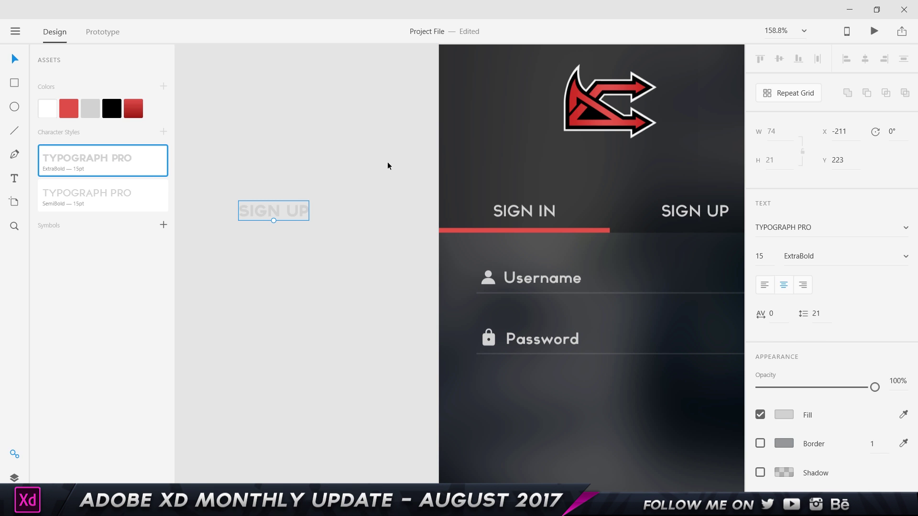
key("ctrl+z")
key("ctrl+z")
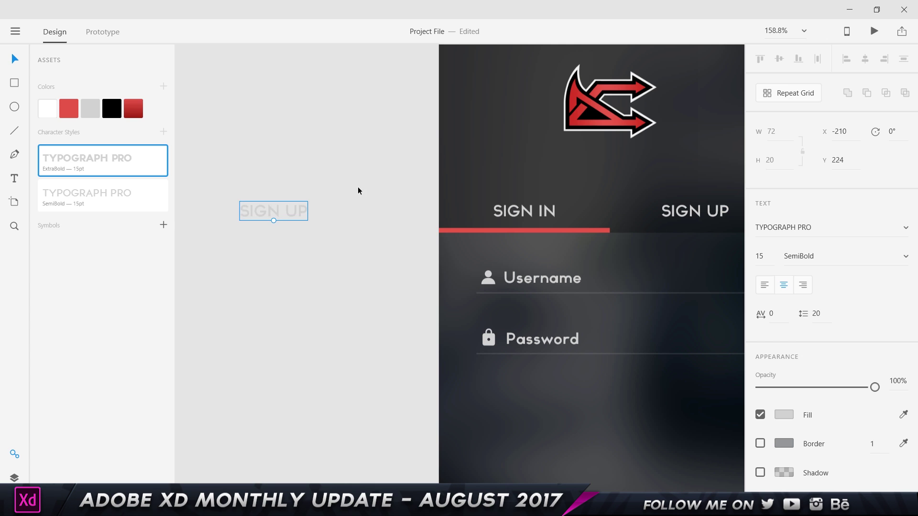
key("ctrl+z")
Step: Edit the SemiBold character style to use the Typoster font
scroll(357, 191, "right", 5)
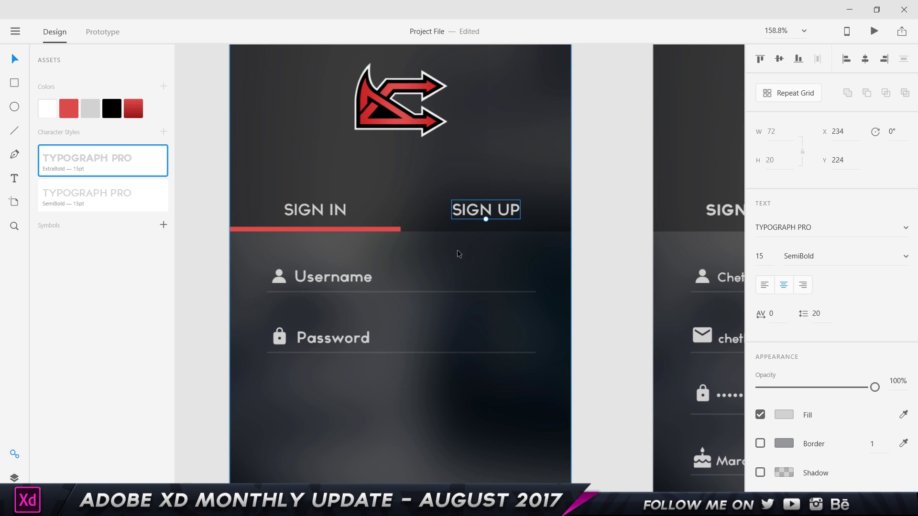
left_click(93, 193)
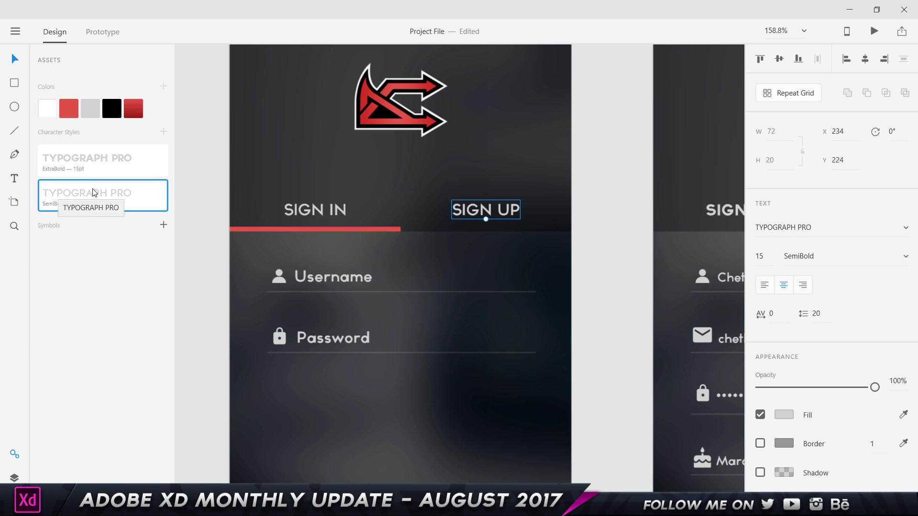
right_click(94, 193)
left_click(126, 197)
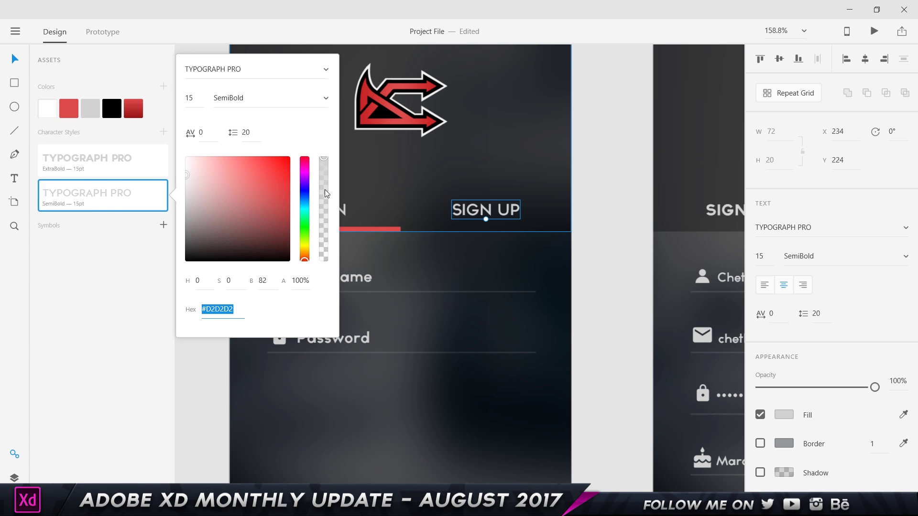
left_click(246, 72)
left_click(327, 70)
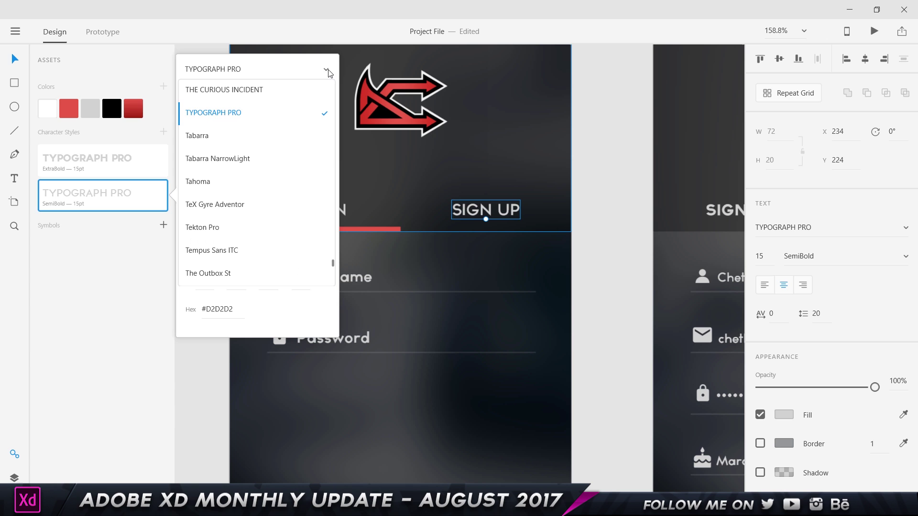
scroll(287, 206, "down", 3)
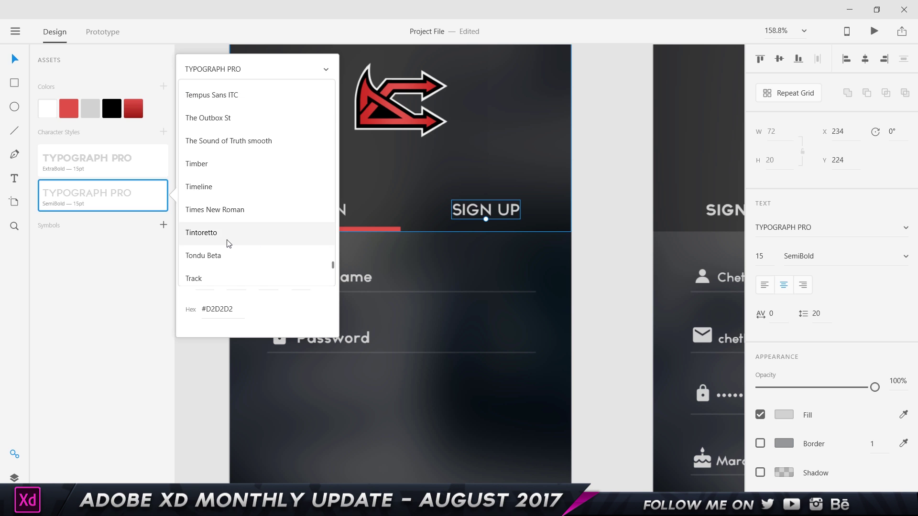
scroll(211, 235, "down", 3)
scroll(251, 246, "down", 2)
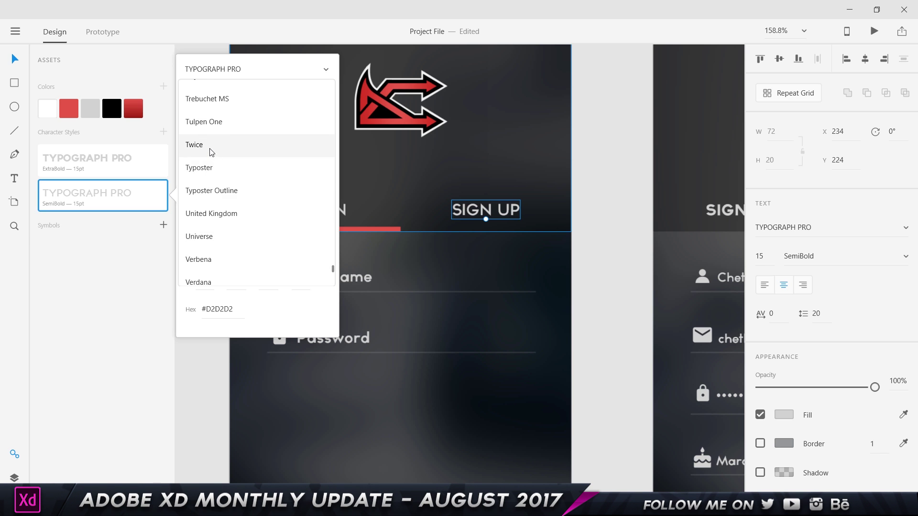
left_click(206, 170)
key("Escape")
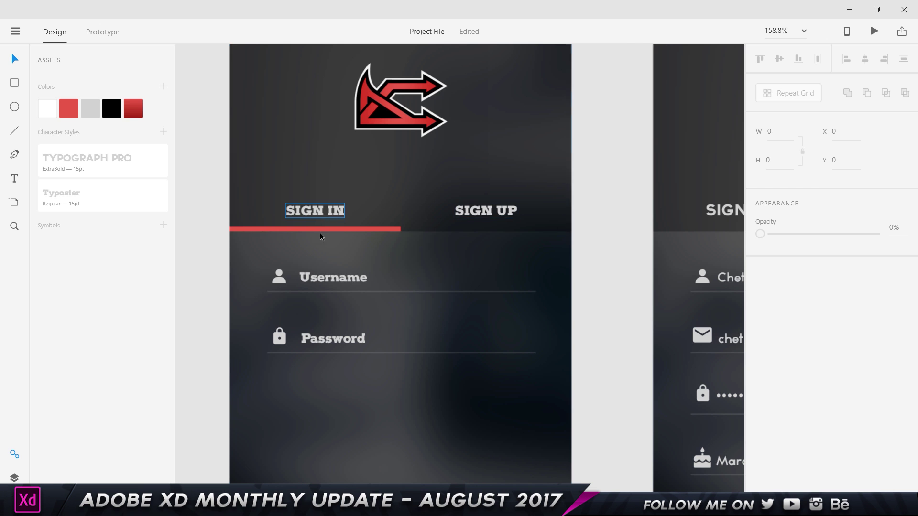
scroll(588, 273, "down", 5)
scroll(588, 272, "right", 2)
scroll(498, 239, "up", 4)
scroll(498, 239, "left", 9)
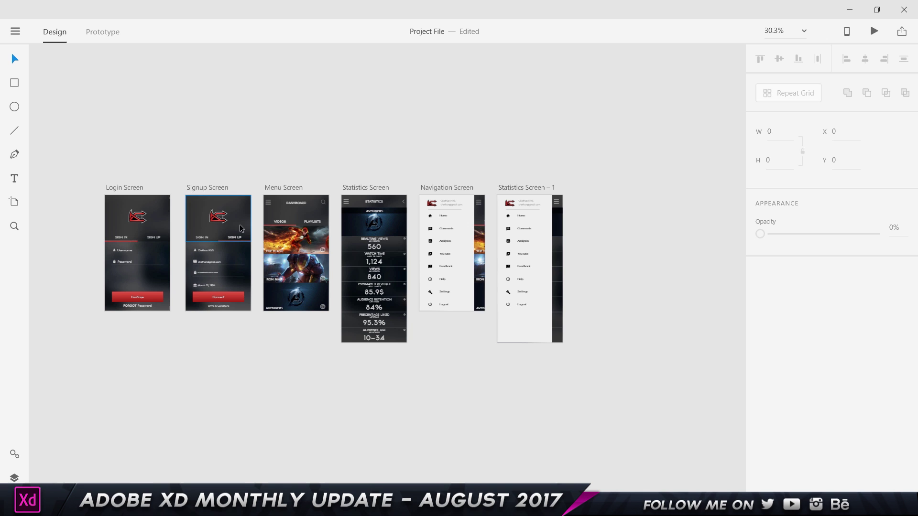
Step: Bring up the Creative Cloud Libraries window and move it to the right
left_click(16, 31)
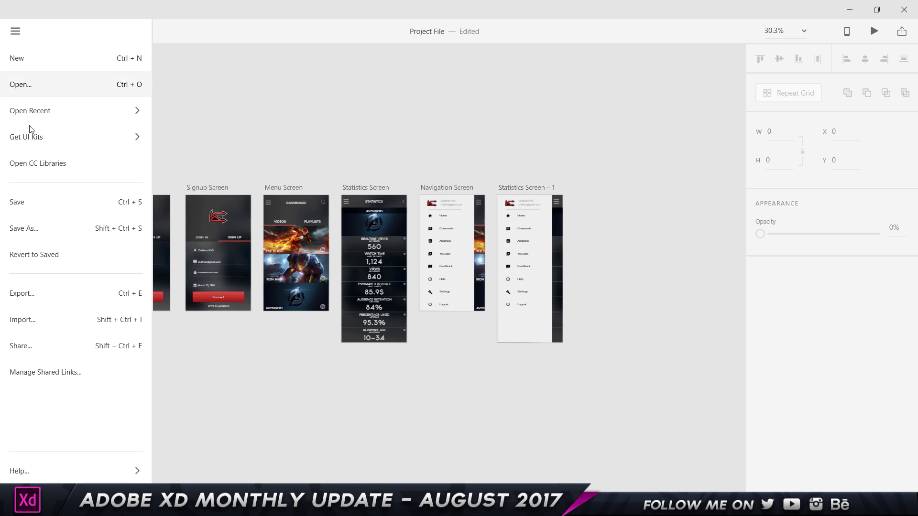
left_click(33, 162)
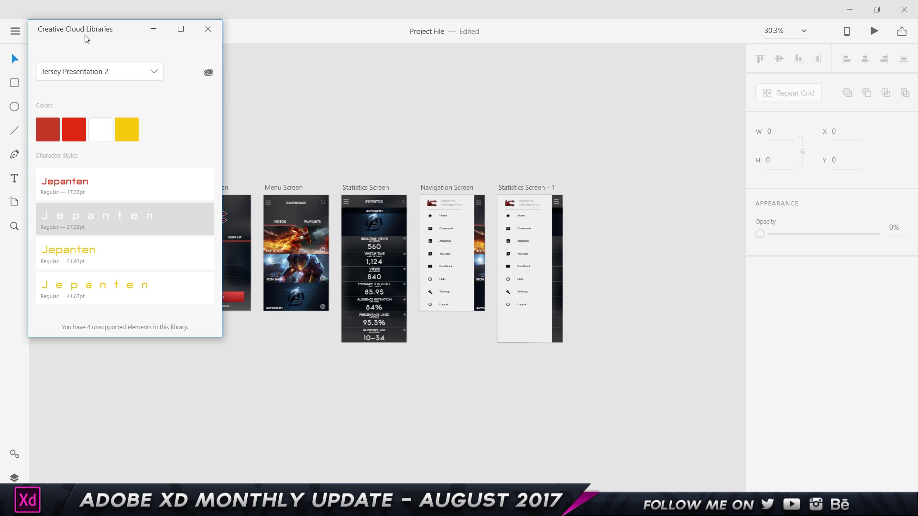
left_click_drag(86, 35, 527, 58)
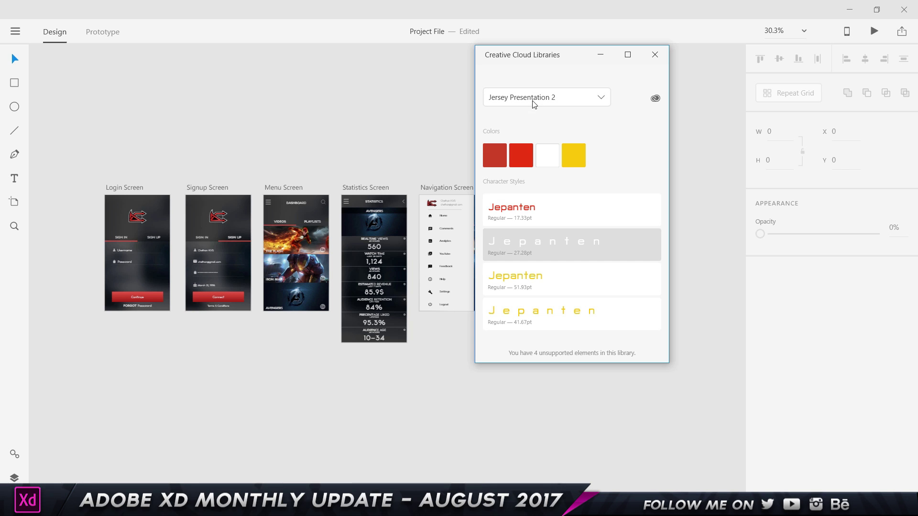
Step: Browse the FZ, Jersey Design and Jersey Presentation libraries, settling on Jersey Presentation 2's bright red colour
left_click(532, 101)
left_click(527, 117)
left_click(534, 101)
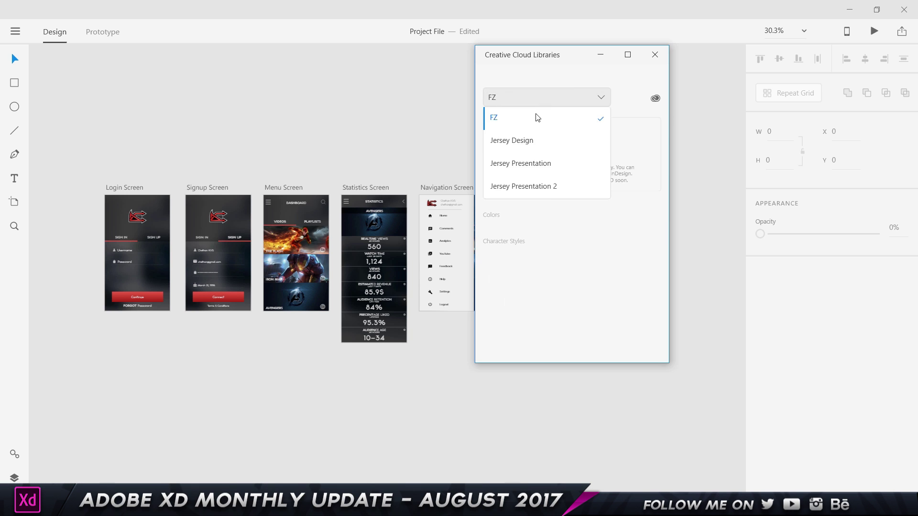
left_click(528, 138)
left_click(534, 103)
left_click(532, 164)
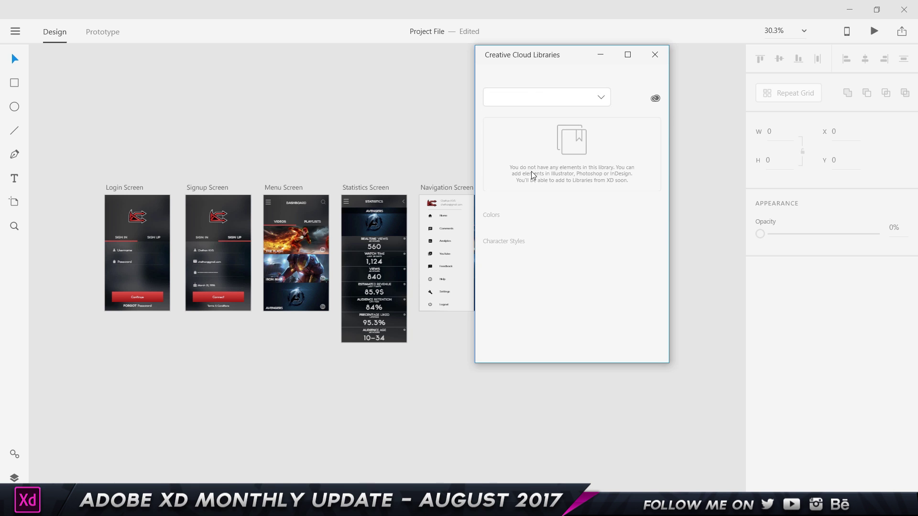
left_click(535, 98)
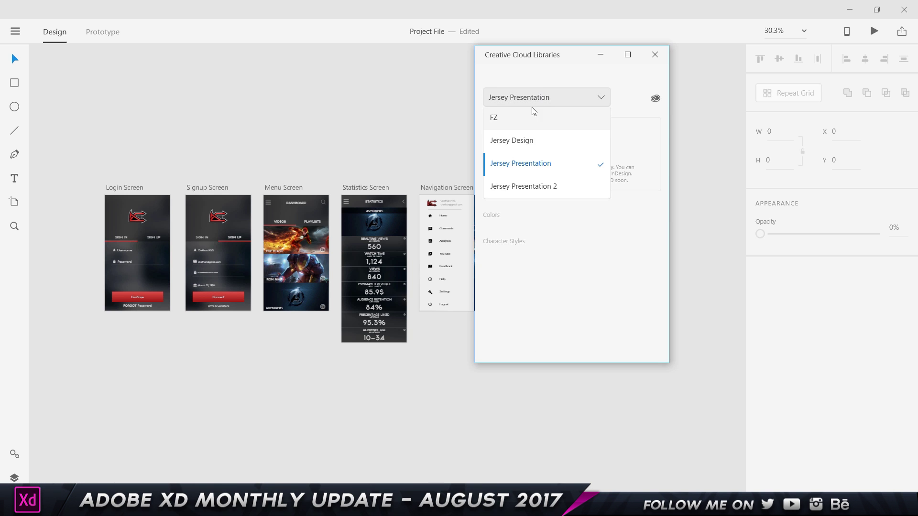
left_click(524, 187)
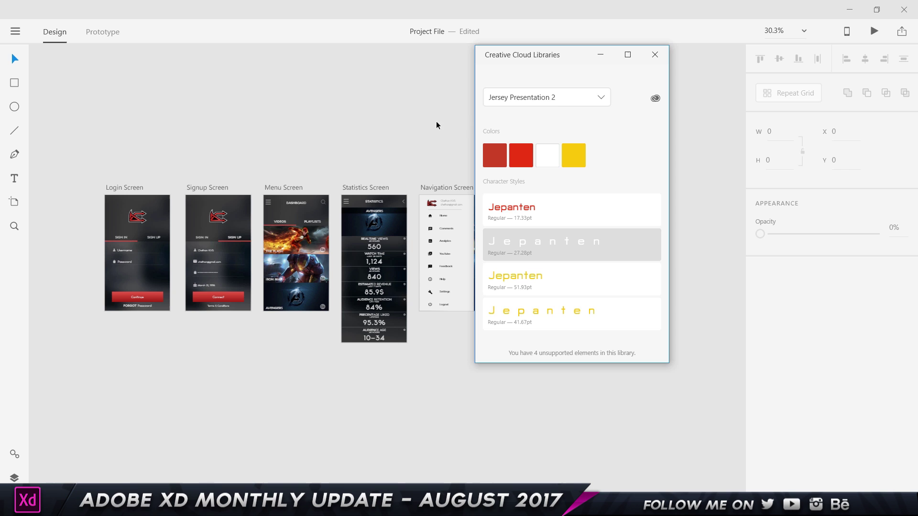
left_click(529, 153)
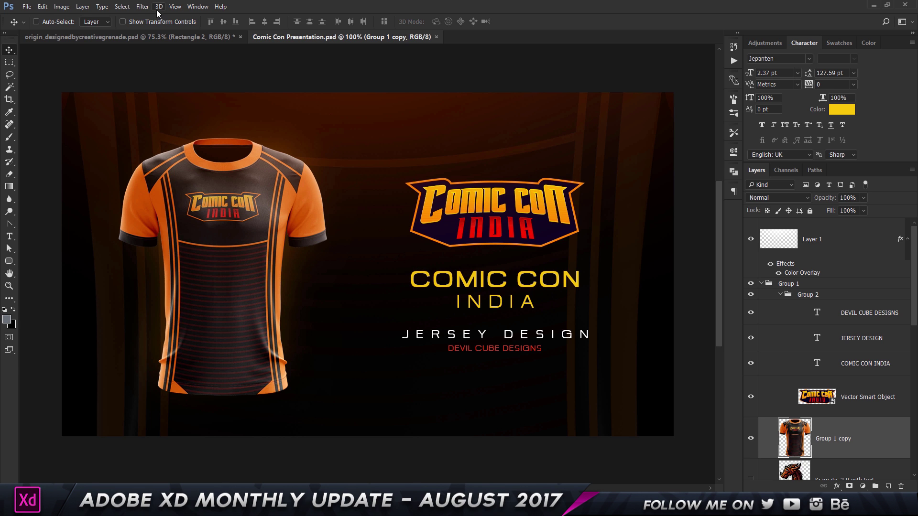
Step: Create a new library from Comic Con Presentation.psd via Photoshop's Libraries panel, keeping all asset types
left_click(198, 6)
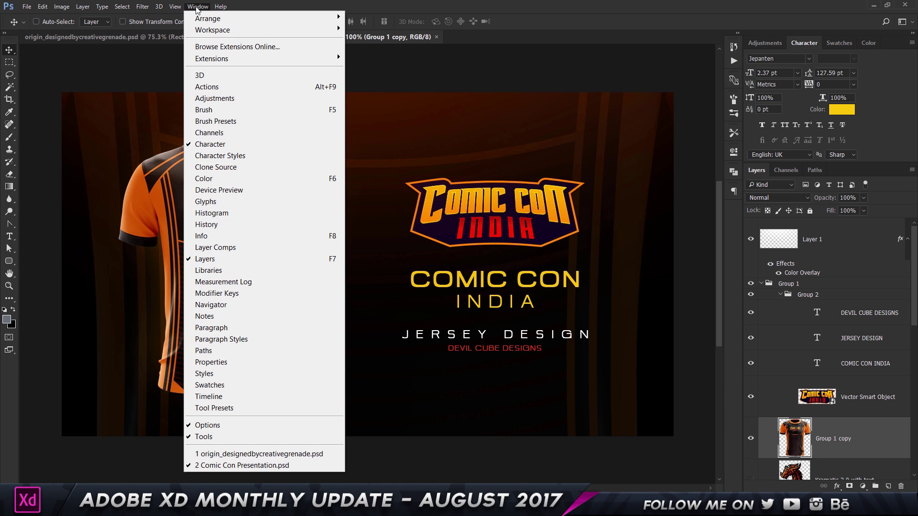
left_click(234, 277)
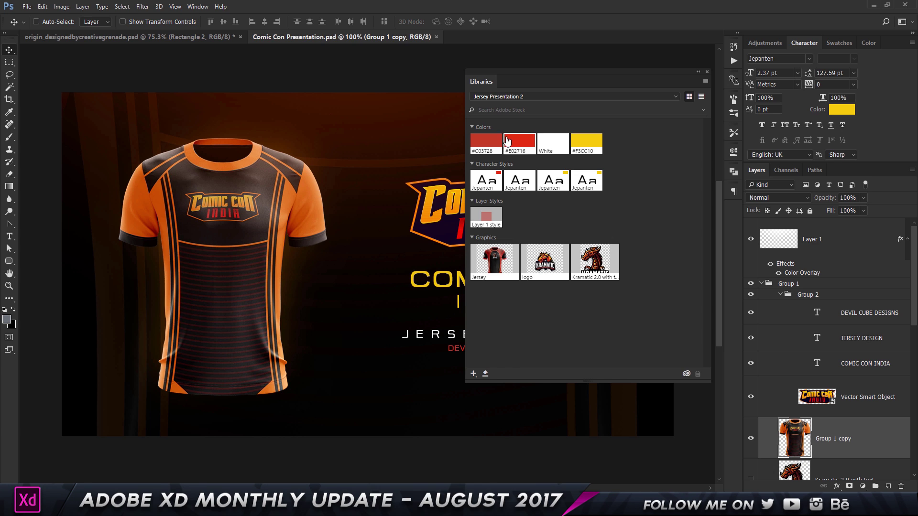
left_click(486, 374)
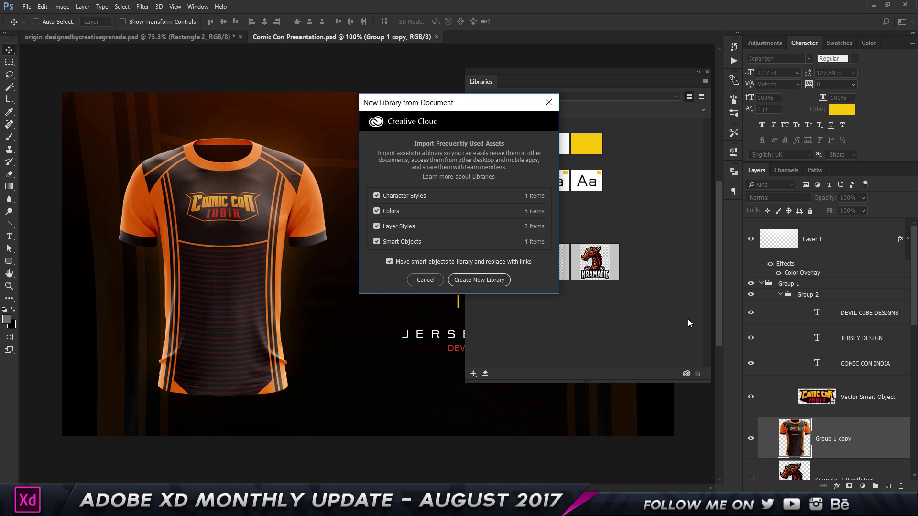
left_click(479, 280)
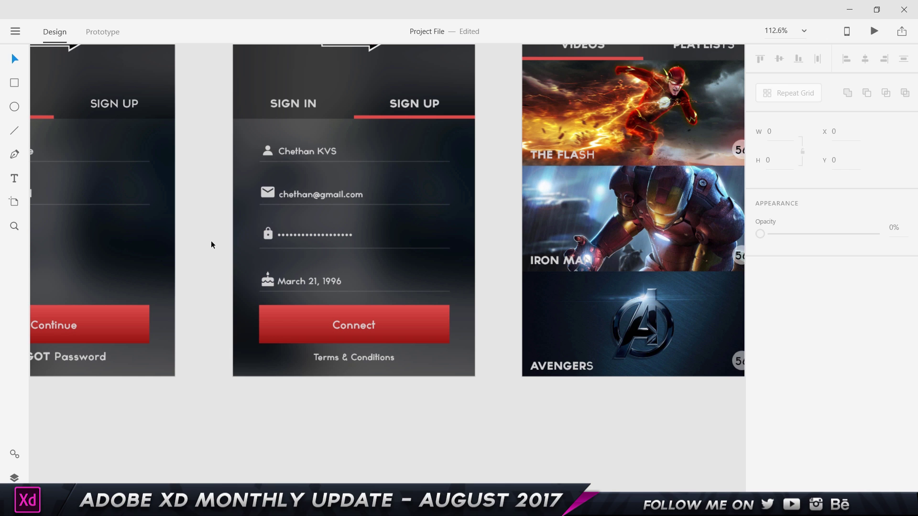
Step: Copy the Connect button and paste its red appearance onto the person icon beside the name field
left_click(391, 315)
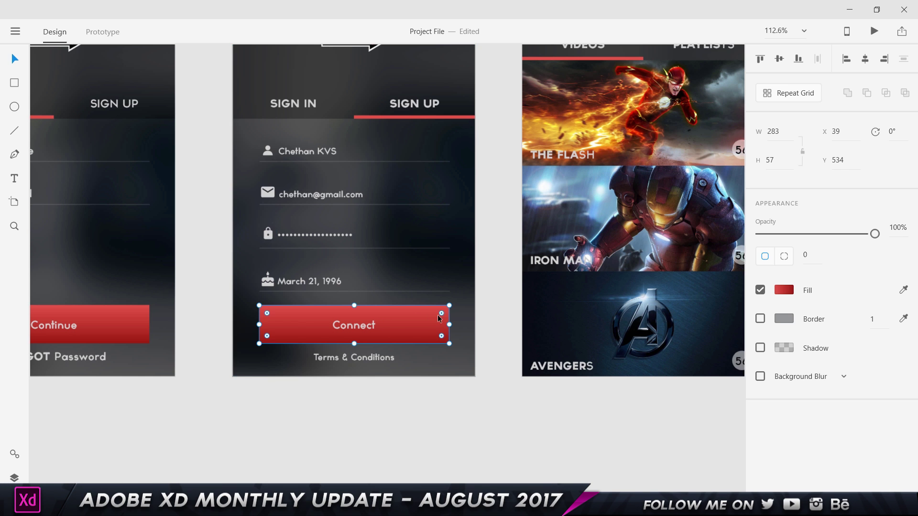
right_click(391, 321)
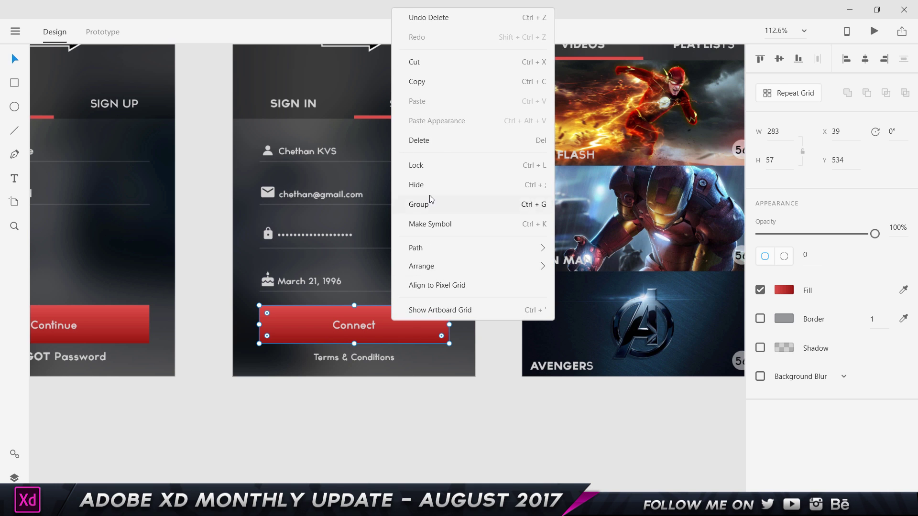
left_click(422, 82)
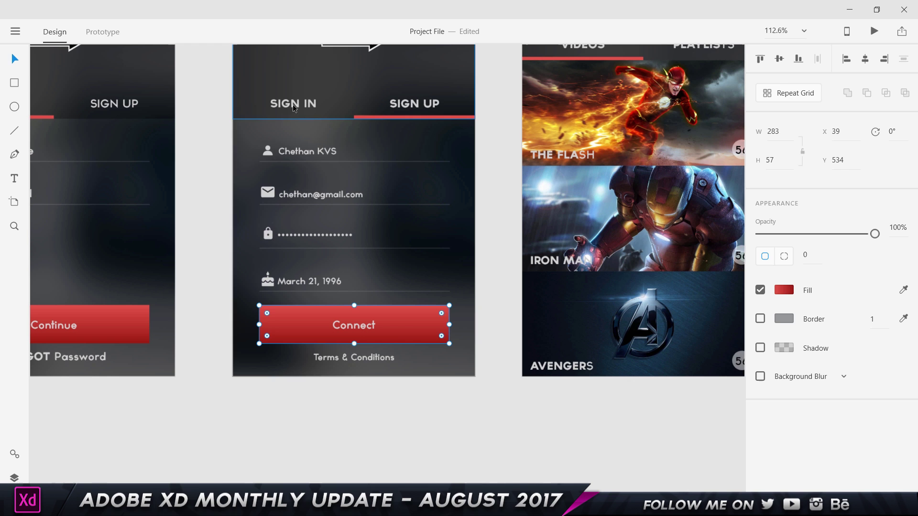
left_click(265, 154)
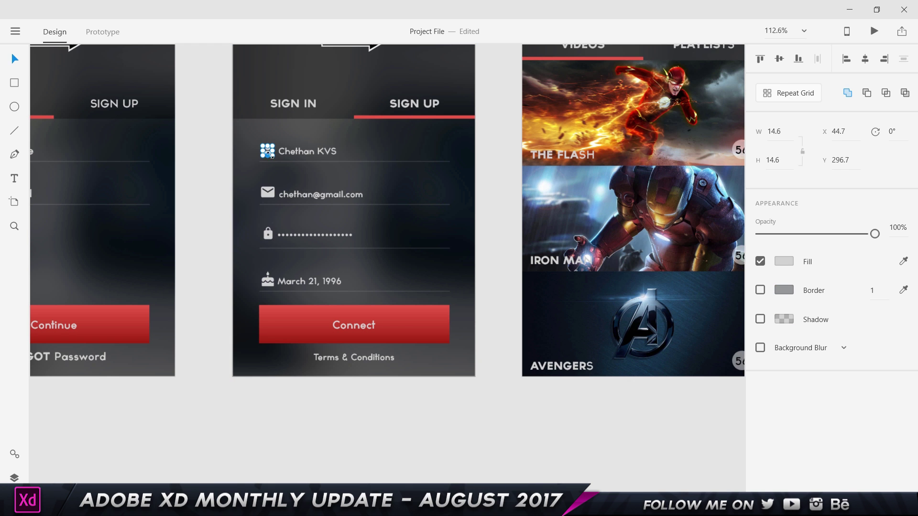
right_click(266, 148)
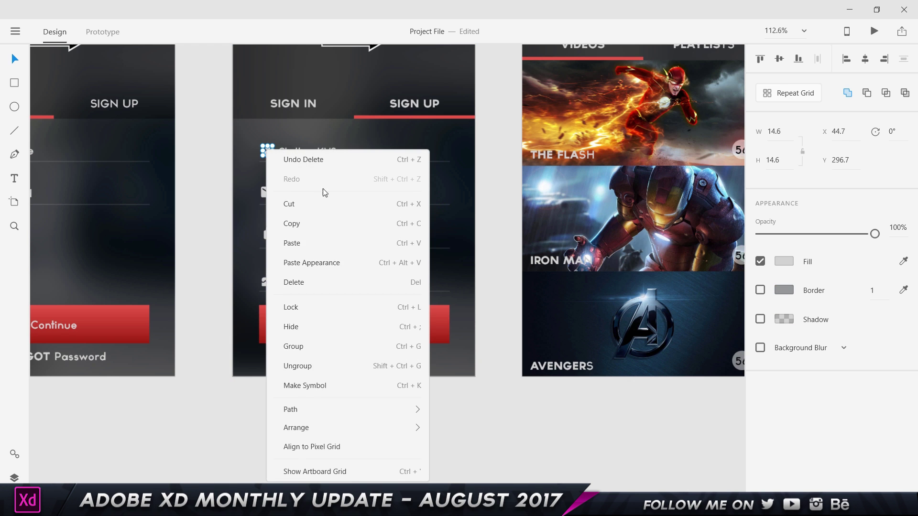
left_click(297, 266)
left_click(208, 181)
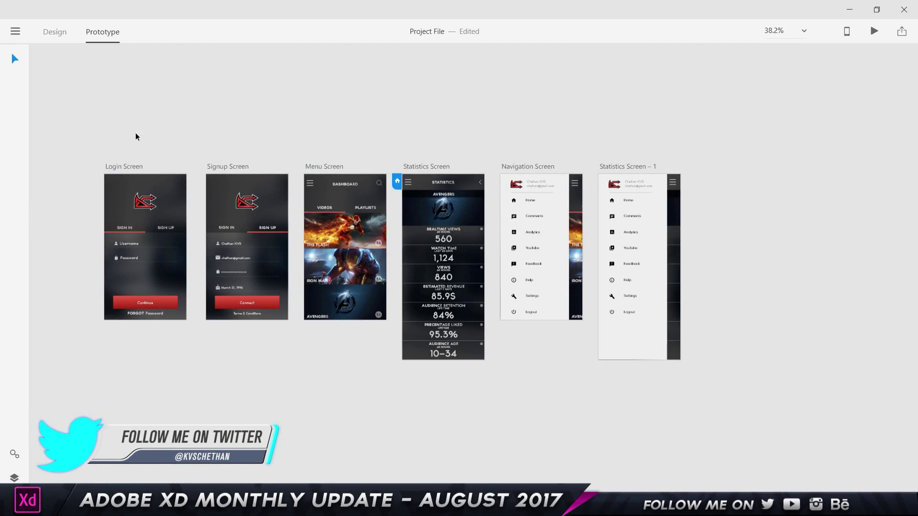
left_click_drag(90, 133, 756, 388)
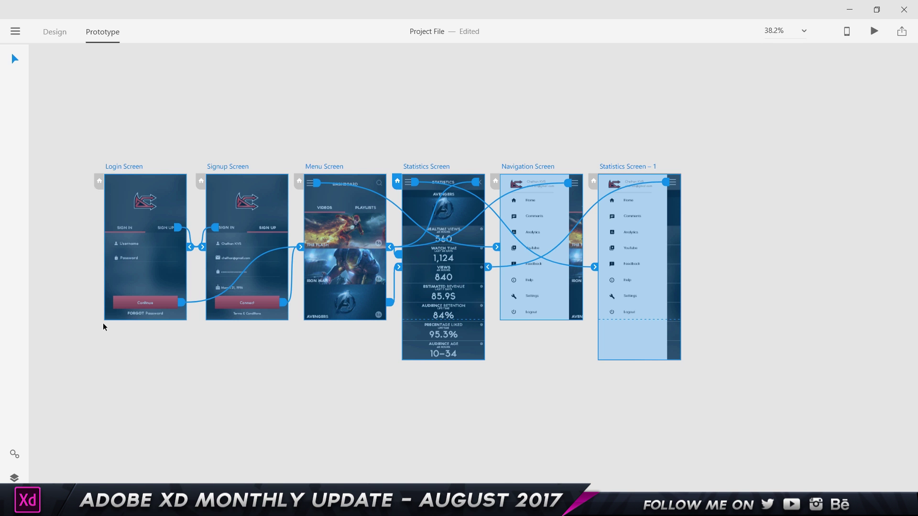
Step: Zoom out and inspect the links on the Continue and Connect buttons
left_click(191, 297)
scroll(189, 300, "up", 5)
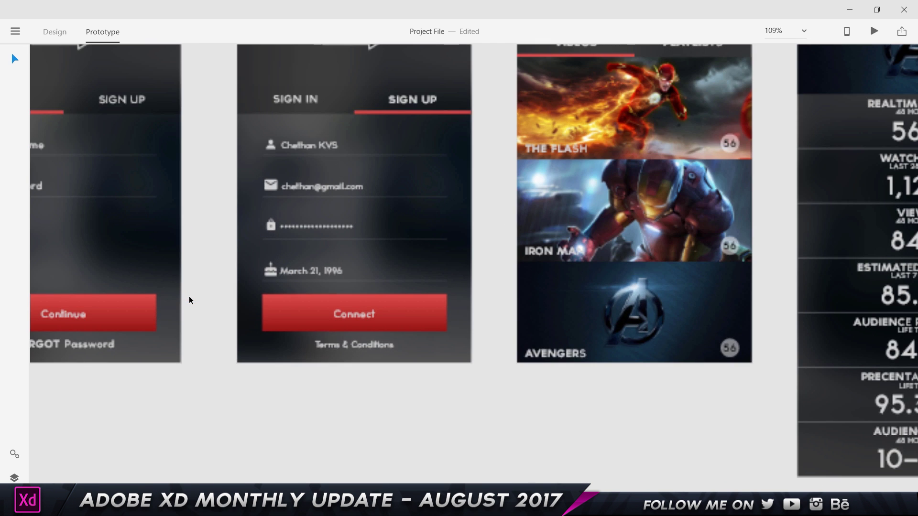
scroll(190, 300, "down", 3)
key("ctrl+a")
left_click(166, 375)
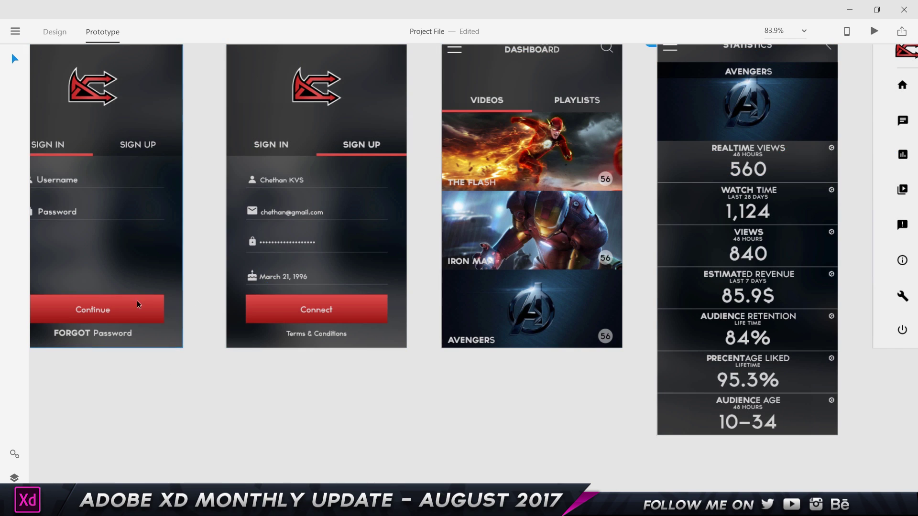
left_click(138, 305)
left_click(353, 311)
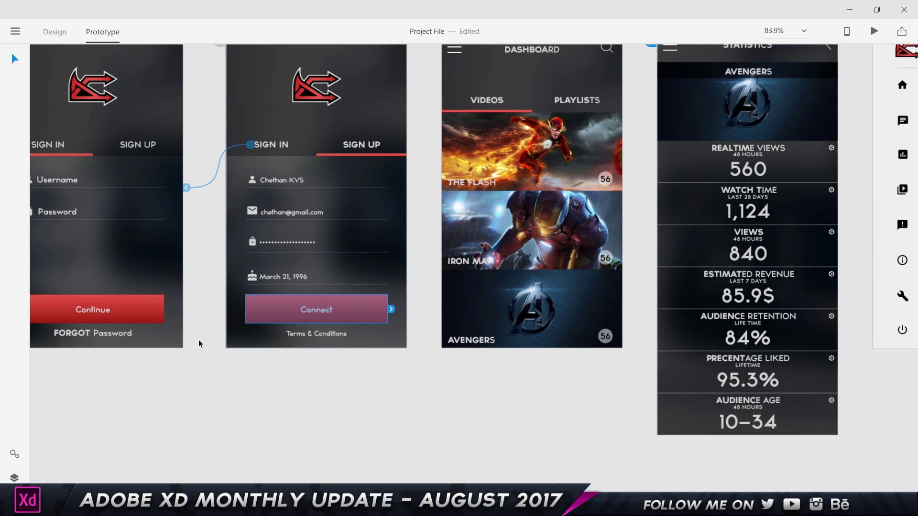
key("ctrl+z")
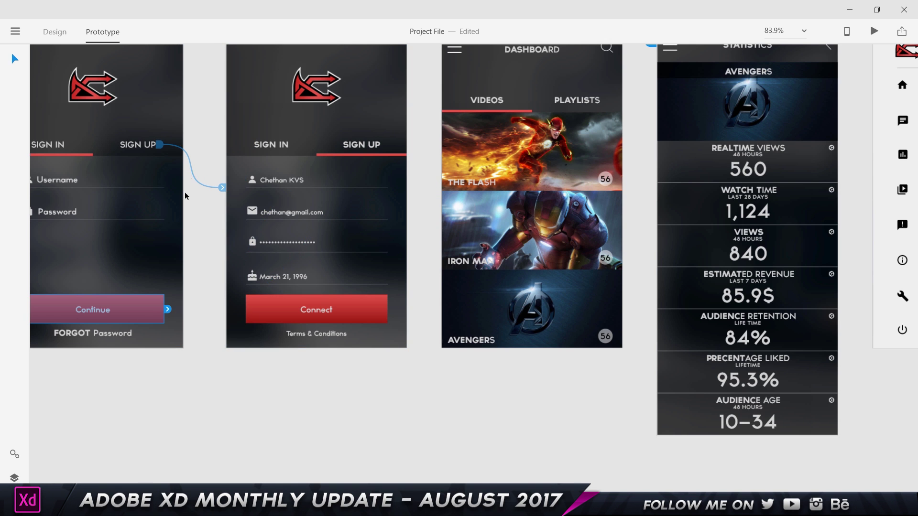
key("ctrl+z")
Step: Copy the Continue button and paste its Dashboard interaction onto the Connect button
left_click(134, 316)
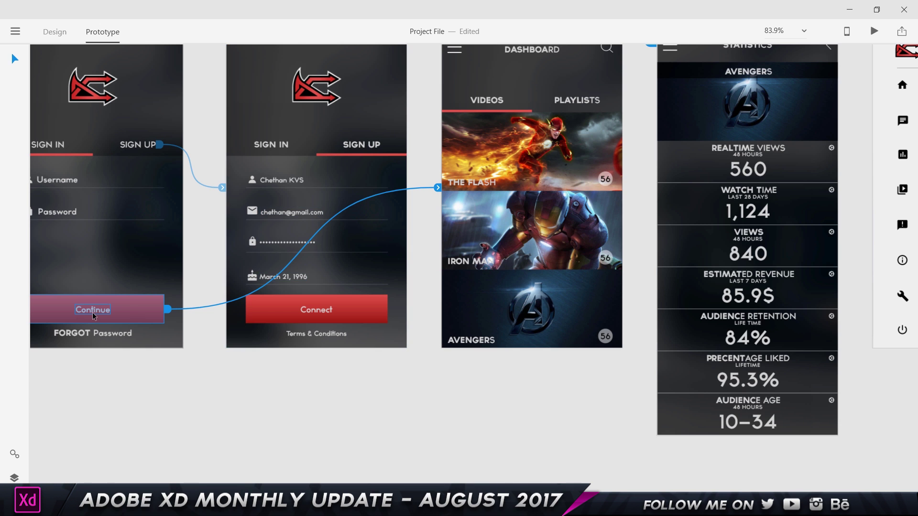
right_click(132, 309)
left_click(161, 104)
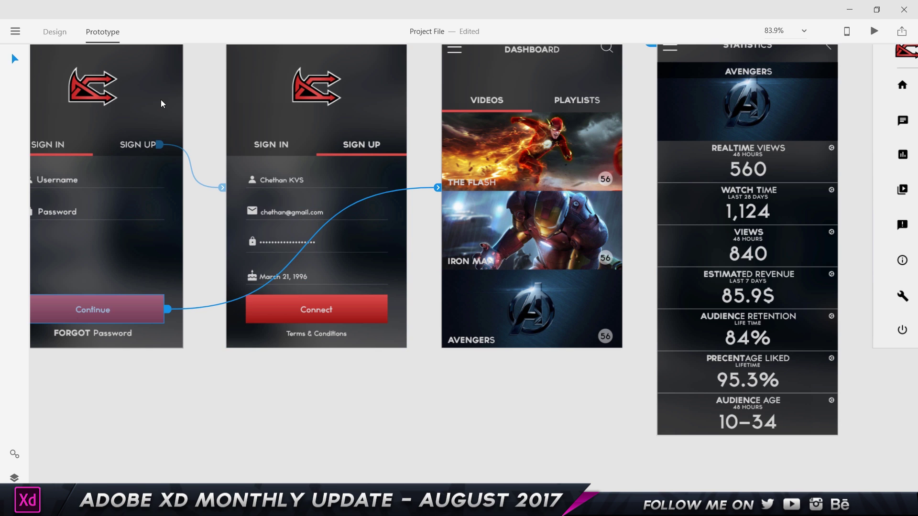
left_click(364, 305)
right_click(364, 305)
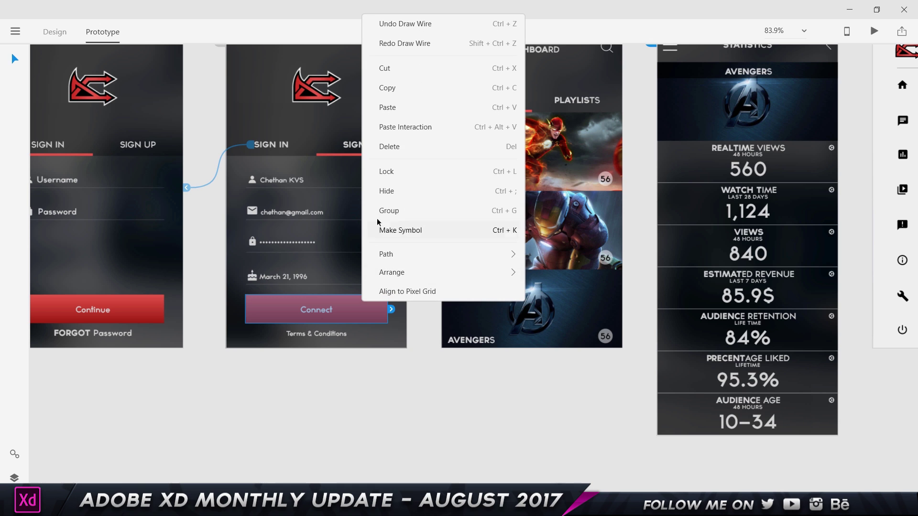
left_click(414, 127)
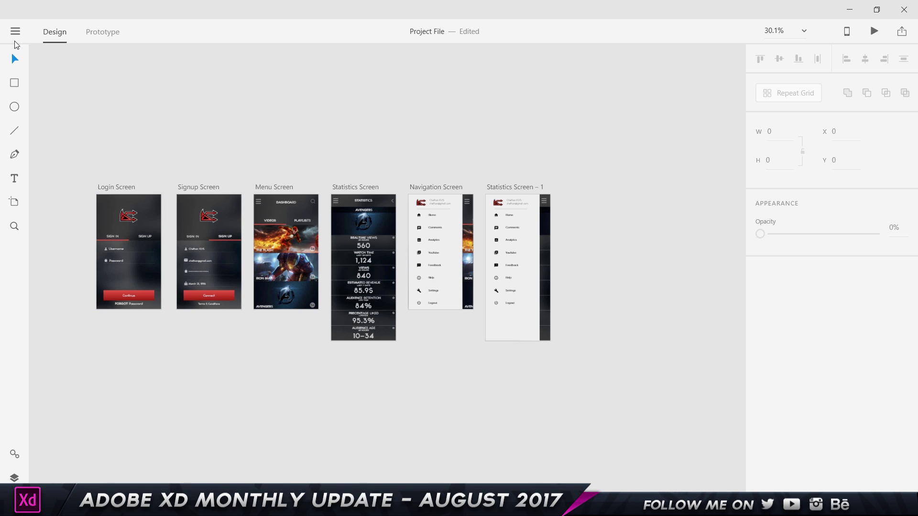
Step: Choose the Microsoft Windows kit from the Get UI Kits menu
left_click(16, 31)
mouse_move(42, 147)
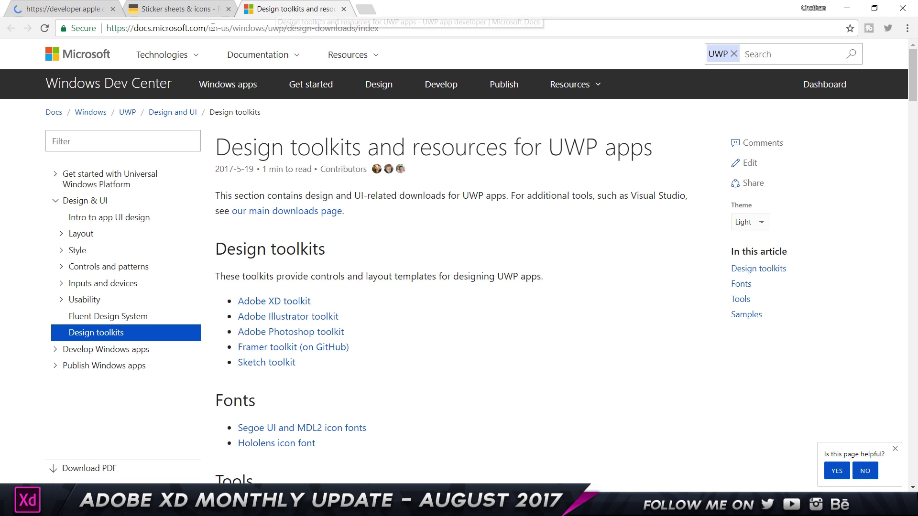
Step: Look through the UWP design toolkits page, visiting the Layout section and returning
left_click(201, 8)
left_click(64, 5)
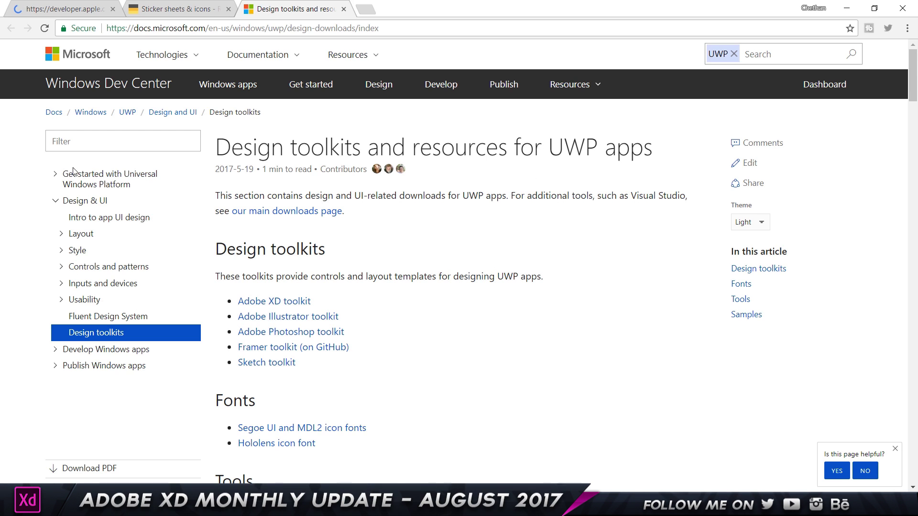
left_click(81, 234)
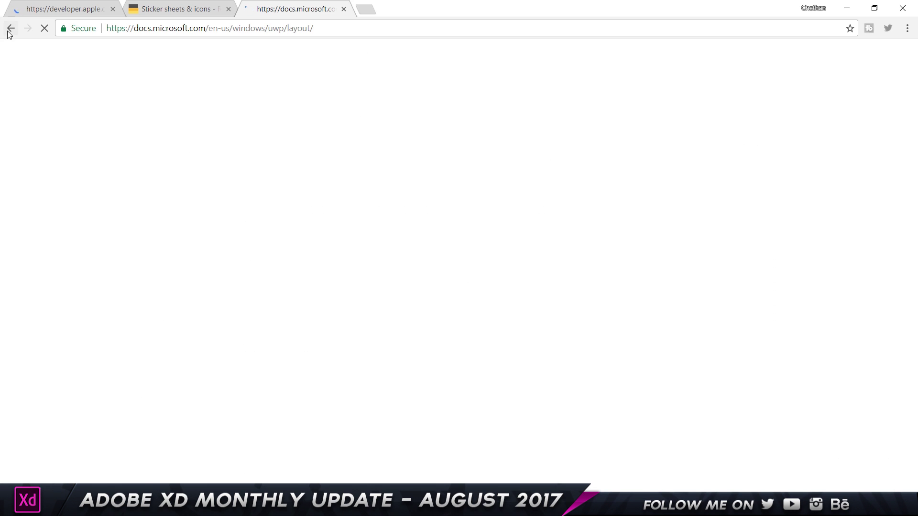
left_click(9, 27)
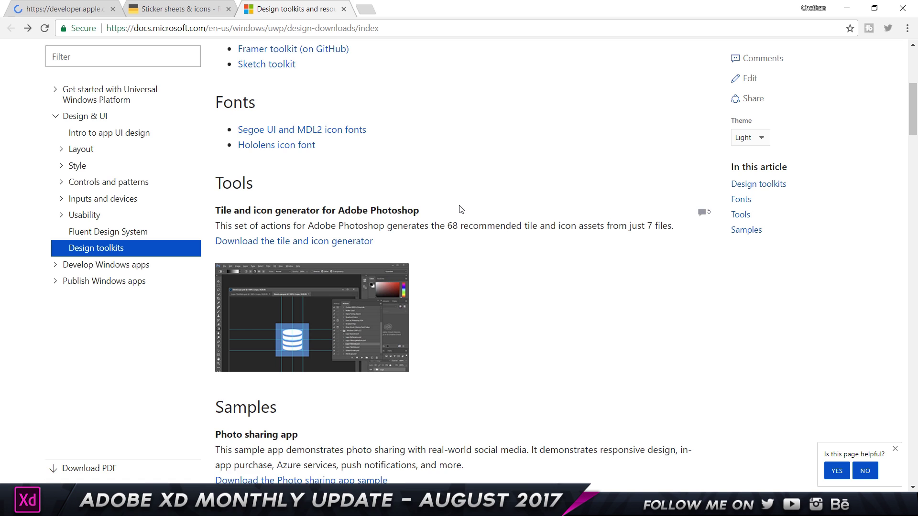
Step: Scroll to the samples, highlight the Hue Lights heading, then move to the Material Design sticker sheets page
scroll(462, 210, "down", 9)
scroll(461, 209, "up", 6)
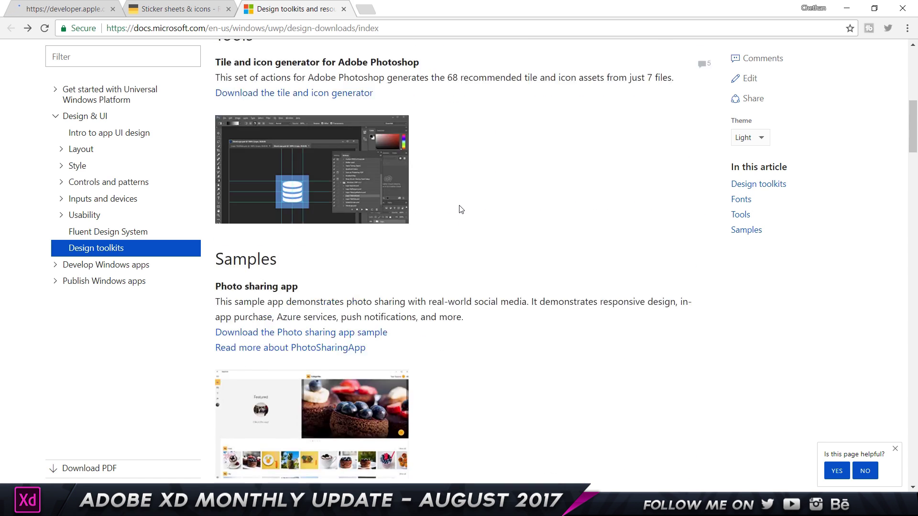
scroll(462, 210, "up", 1)
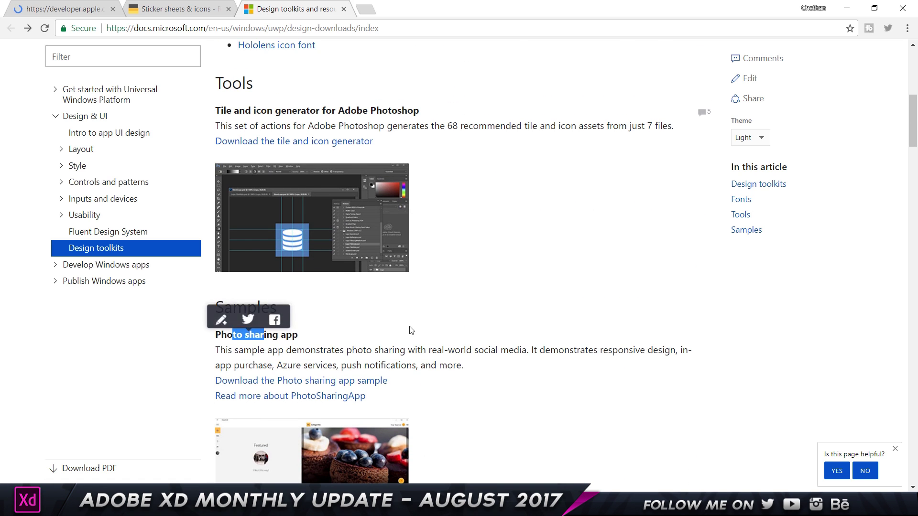
scroll(411, 325, "down", 5)
scroll(488, 235, "up", 1)
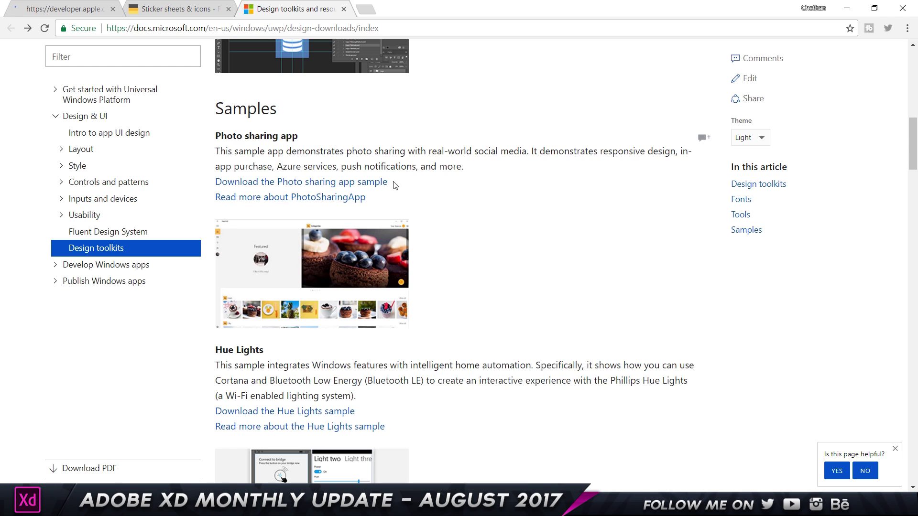
scroll(444, 267, "down", 6)
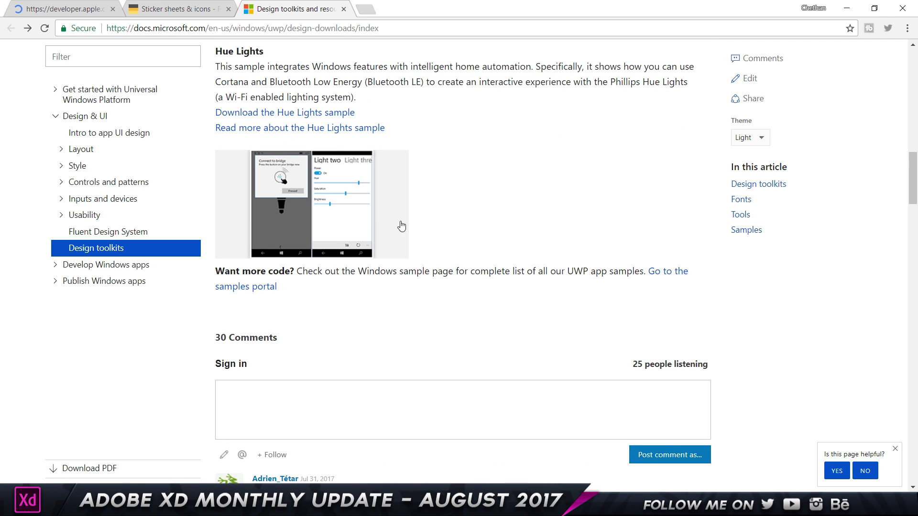
left_click_drag(215, 51, 266, 52)
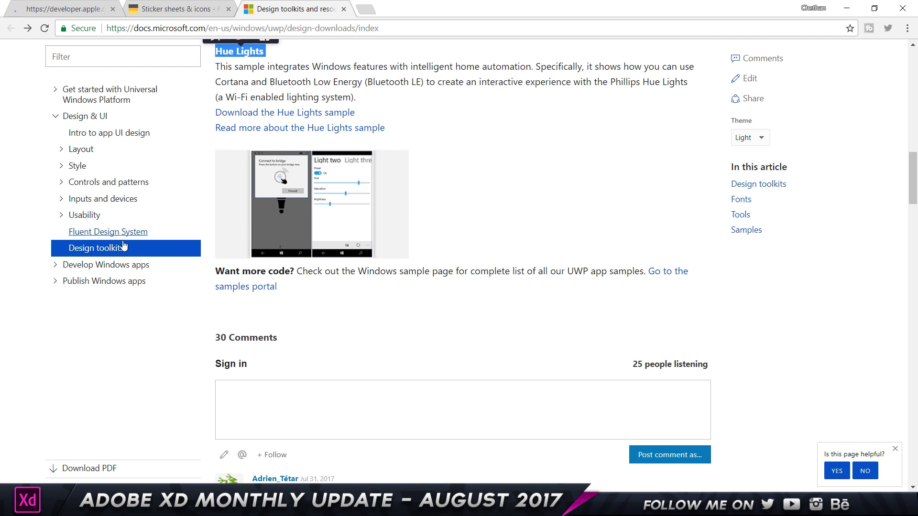
left_click(170, 7)
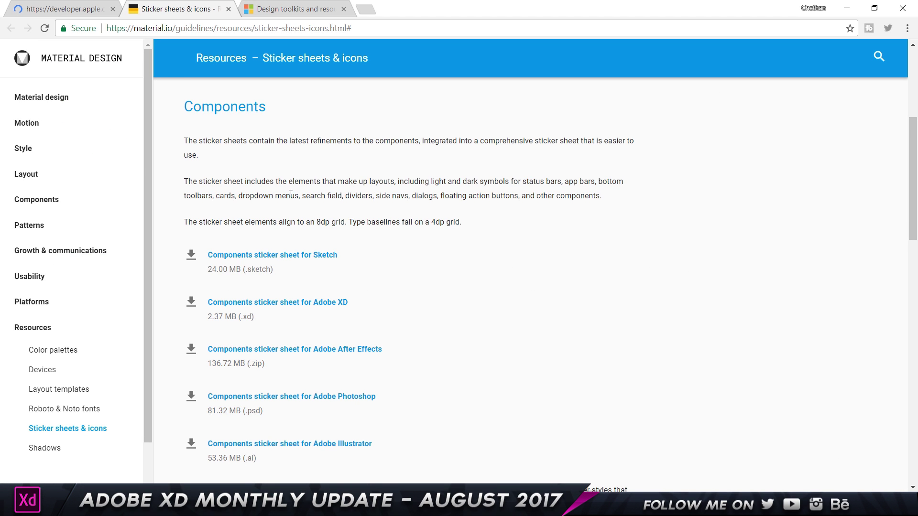